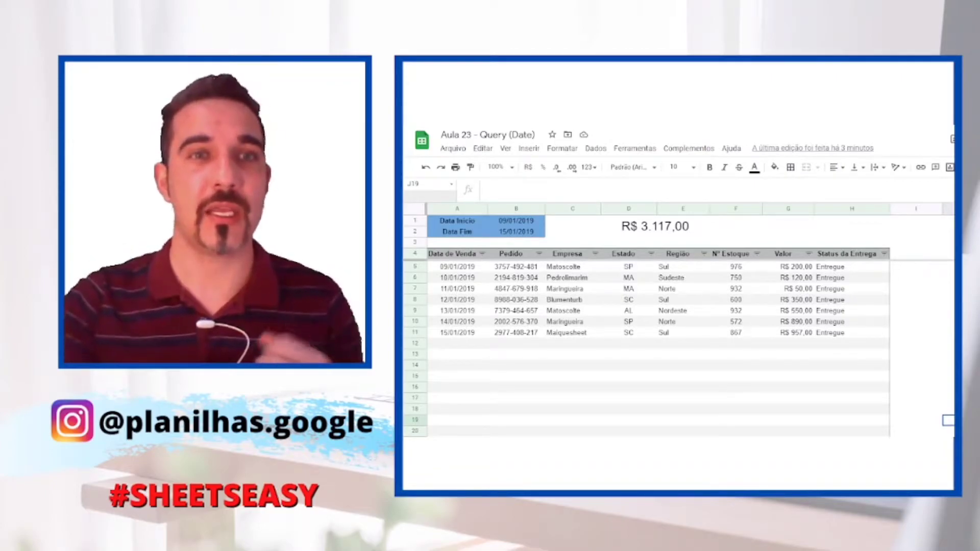
pyautogui.doubleClick(516, 221)
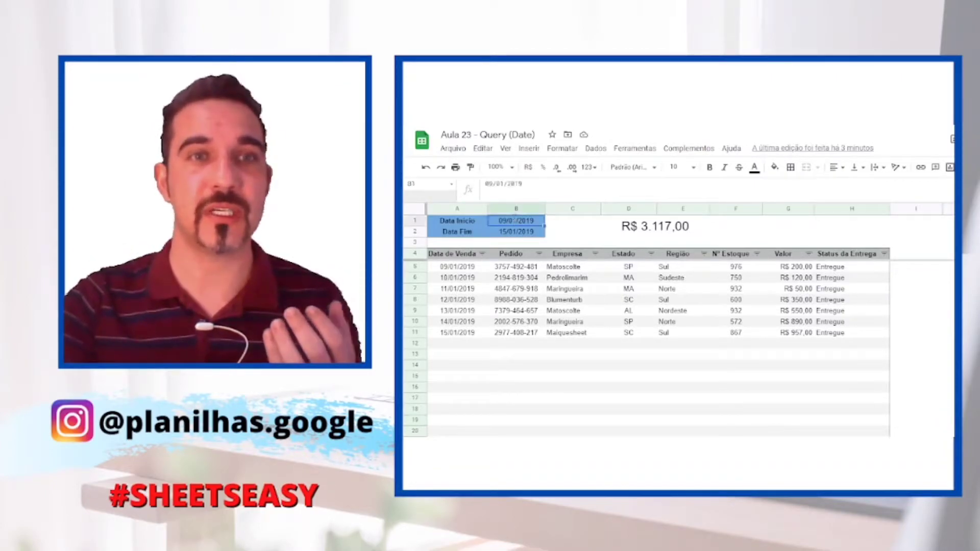
pyautogui.click(531, 275)
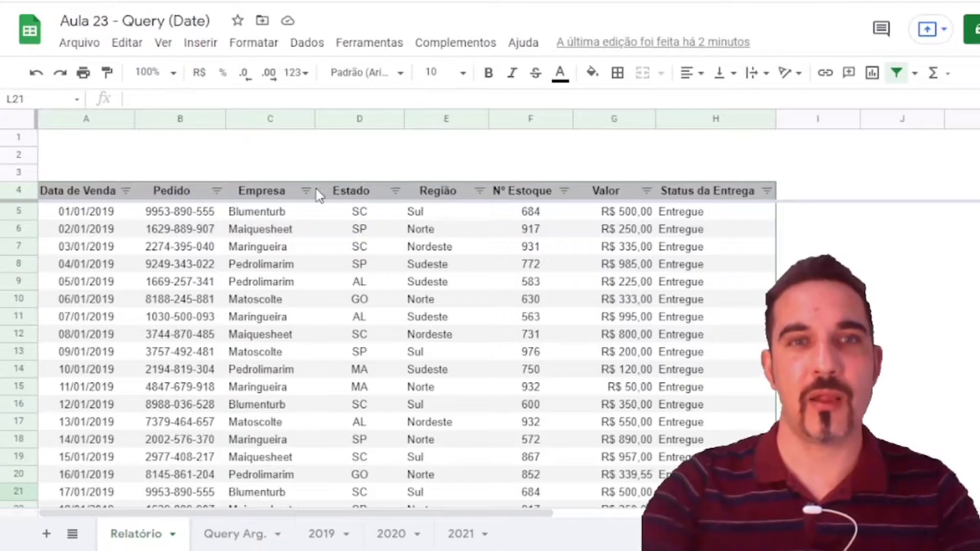
# - Enter the sample date 2021-07-04 in year-month-day format in cell B1 of the Relatório sheet
pyautogui.click(275, 159)
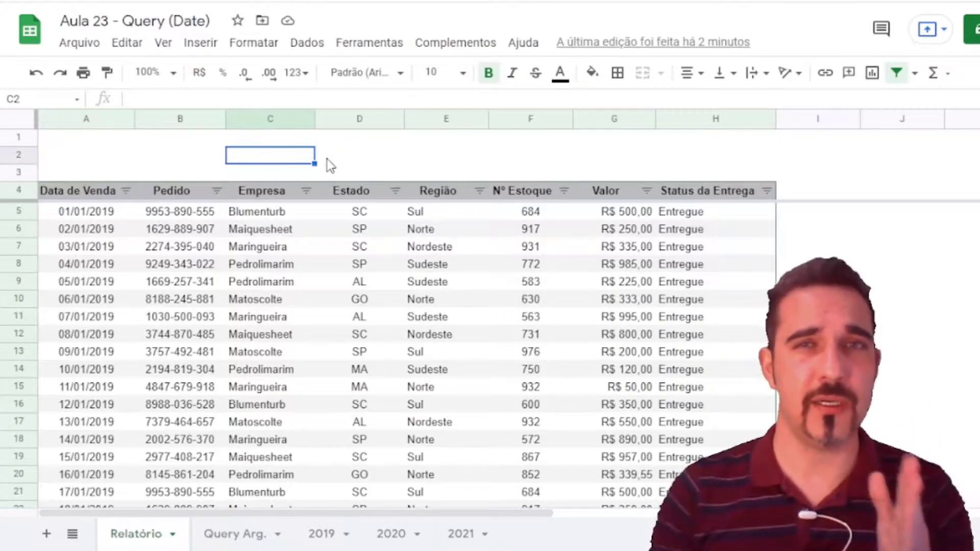
pyautogui.press('Up')
pyautogui.press('Left')
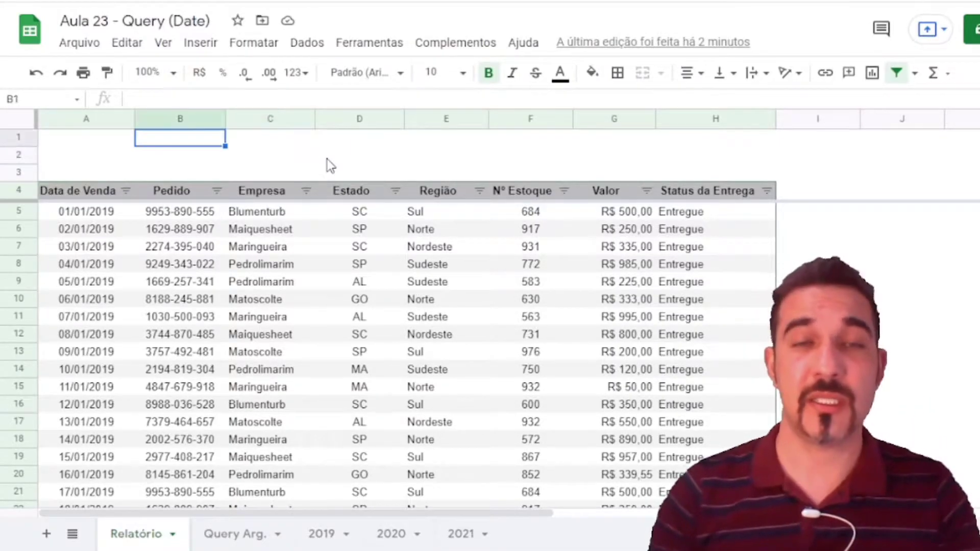
pyautogui.write('2020')
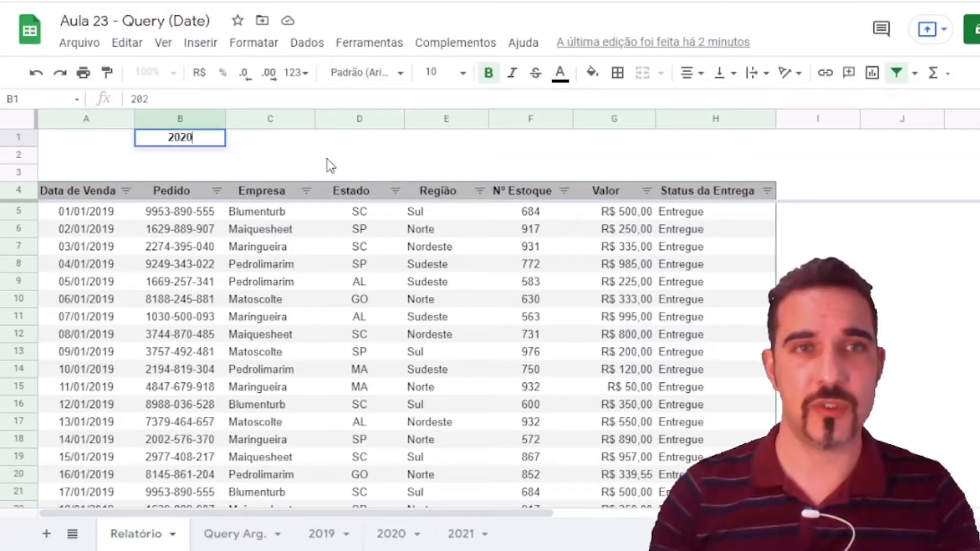
pyautogui.press('BackSpace')
pyautogui.write('1')
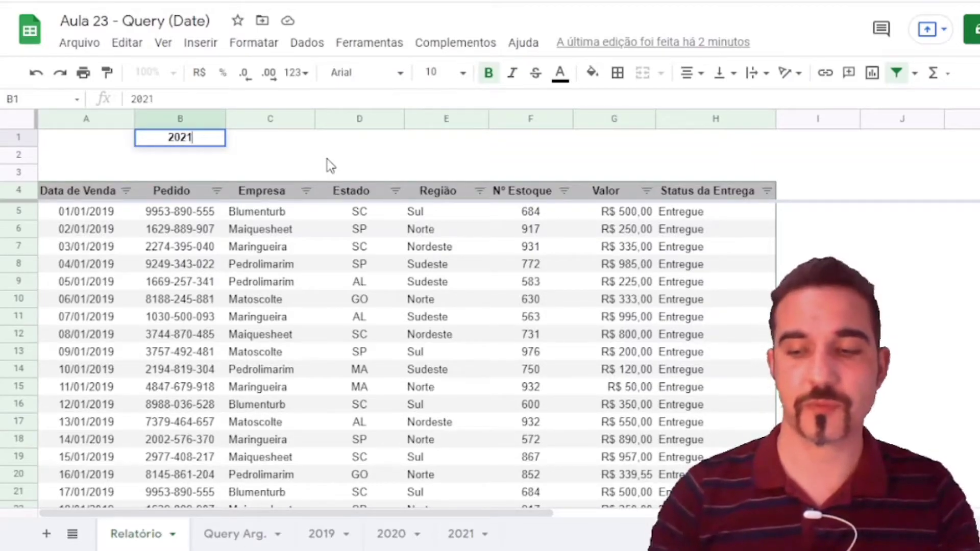
pyautogui.write('-')
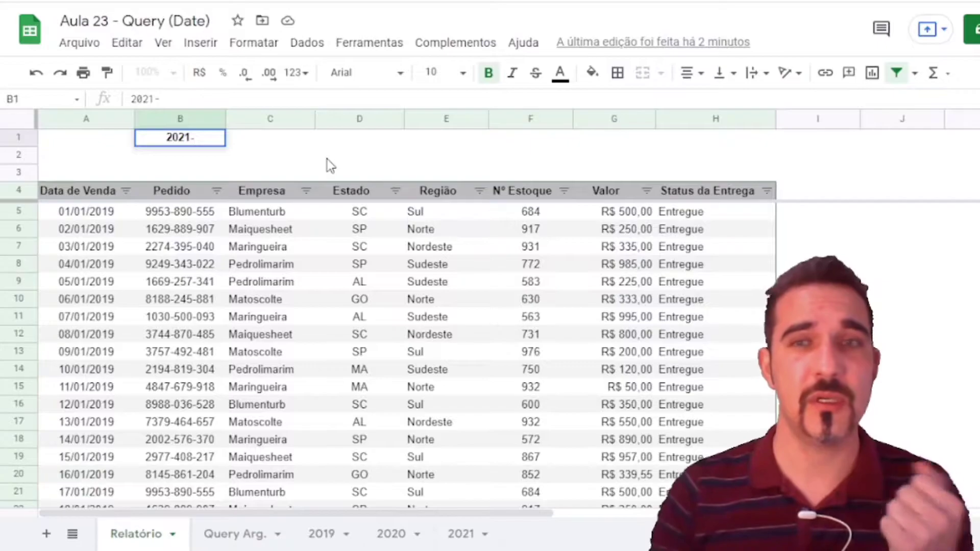
pyautogui.write('07')
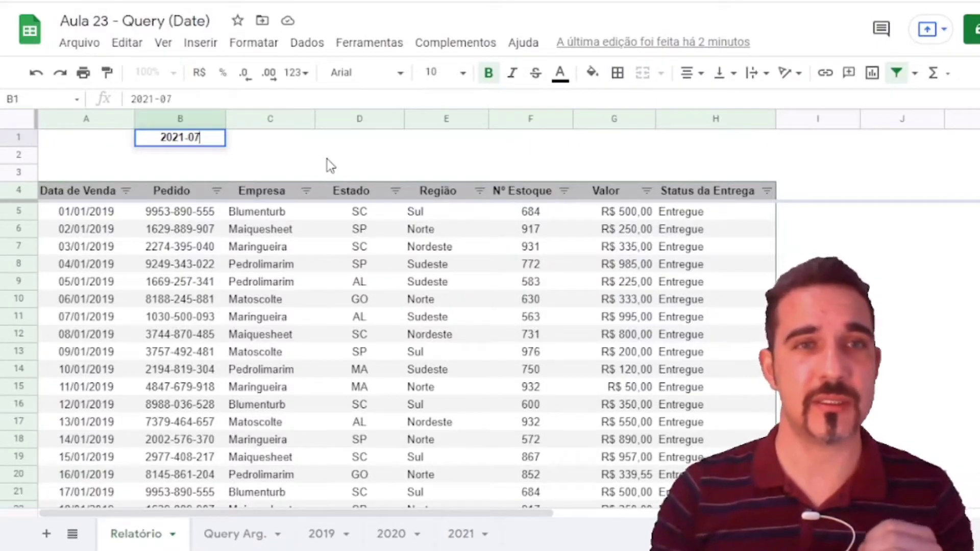
pyautogui.write('-')
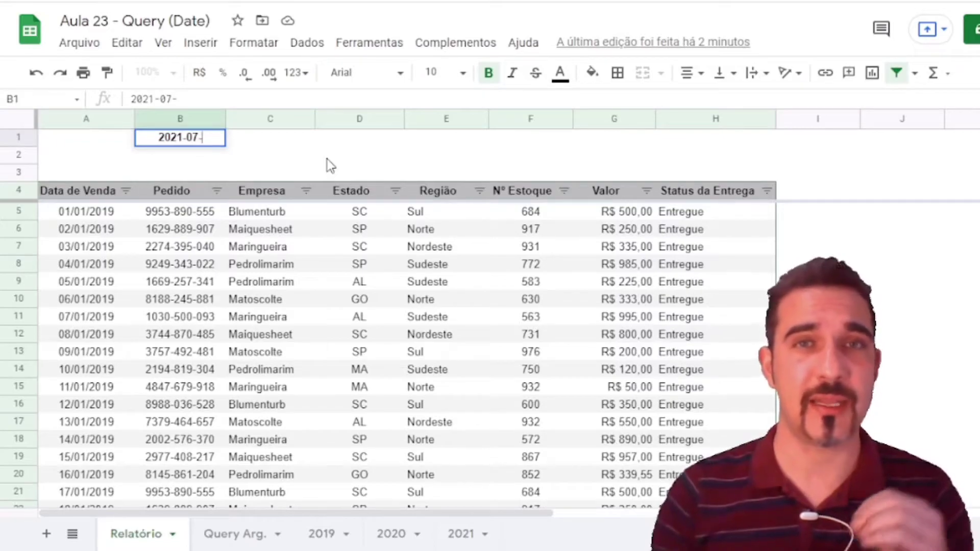
pyautogui.write('04')
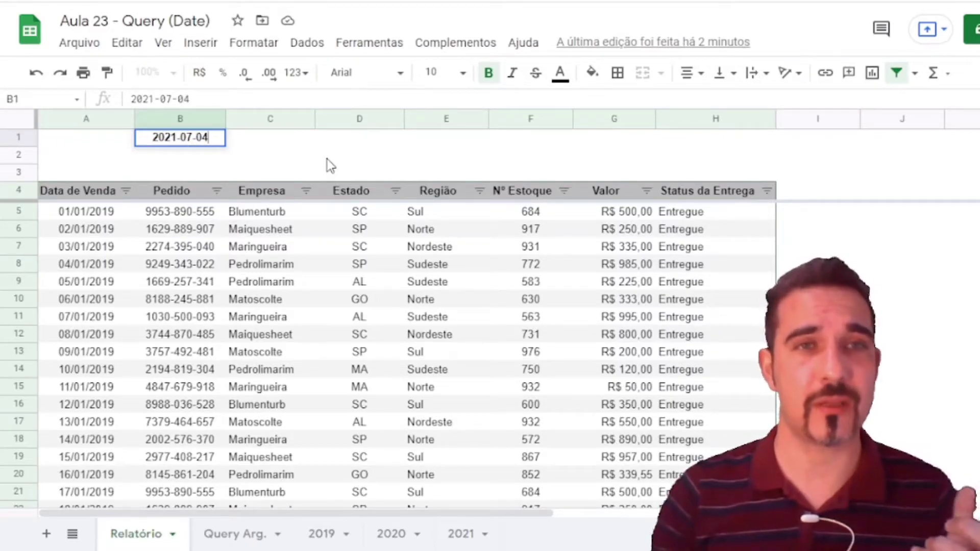
pyautogui.press('Return')
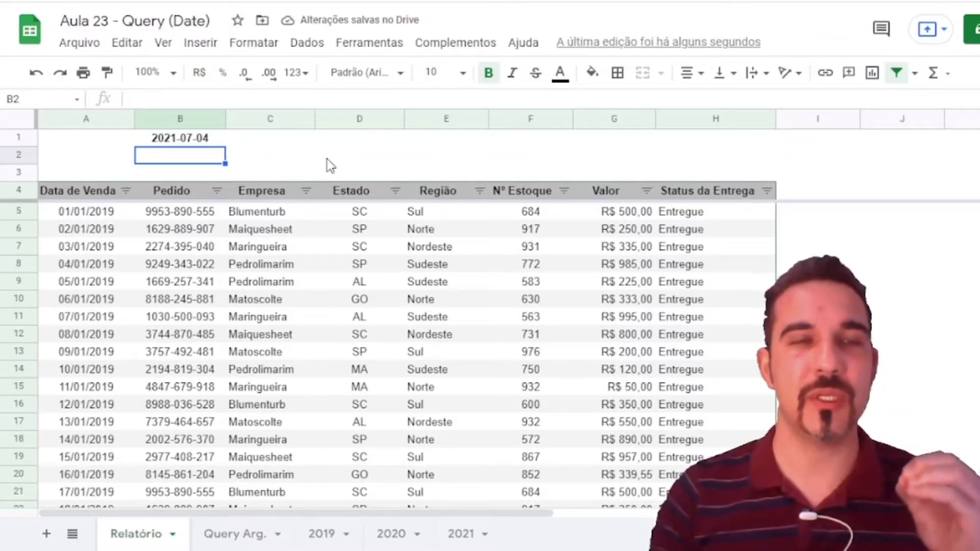
# - Enter the same date in day/month/year format, 04/07/2021, in cell B2
pyautogui.write('04/')
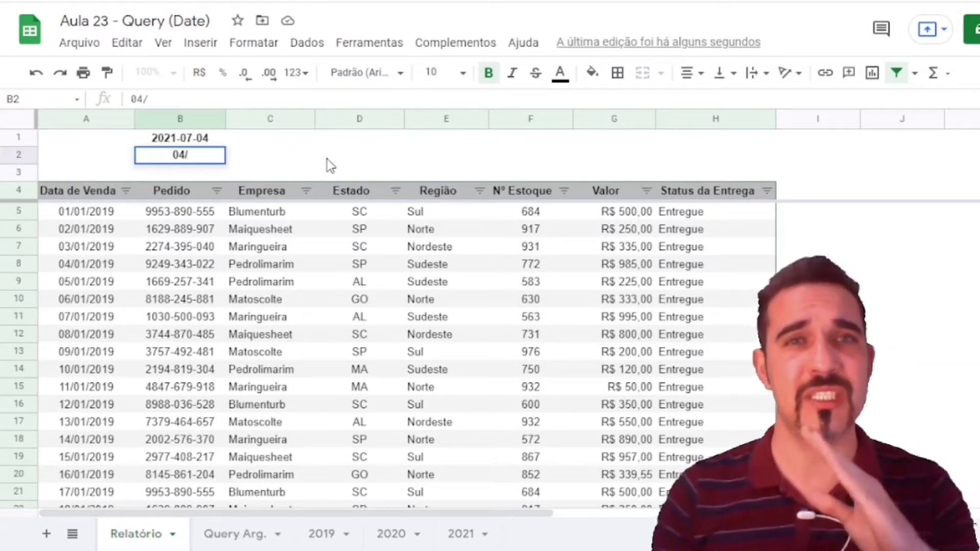
pyautogui.write('07')
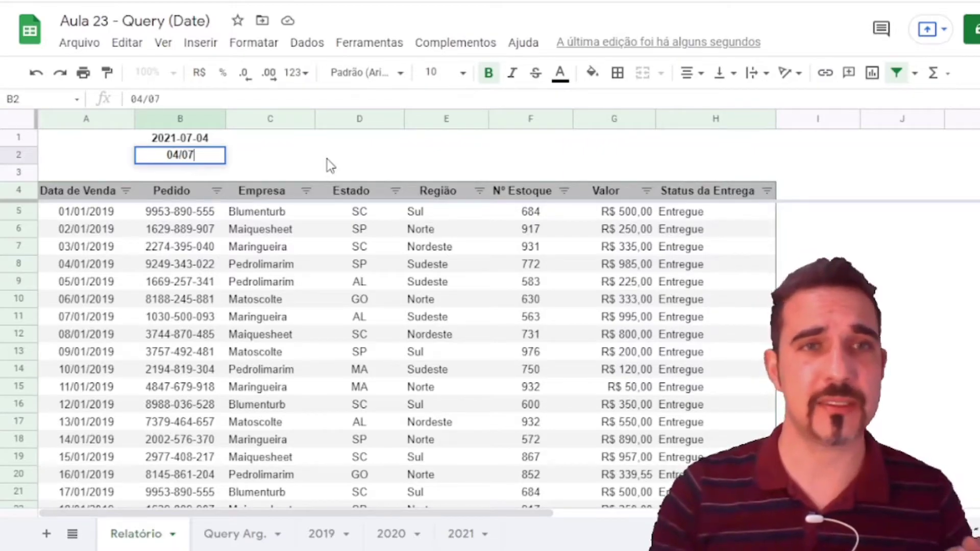
pyautogui.write('/2021')
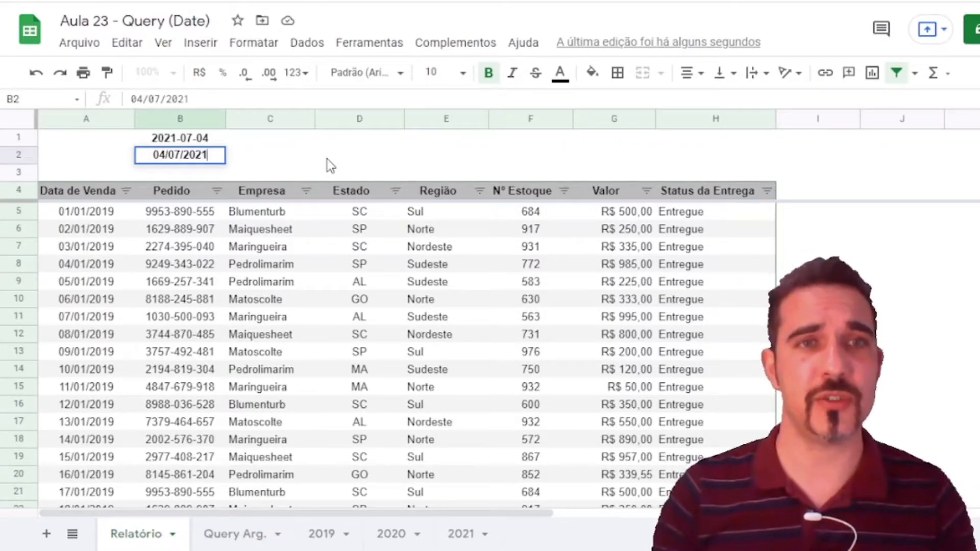
pyautogui.press('Return')
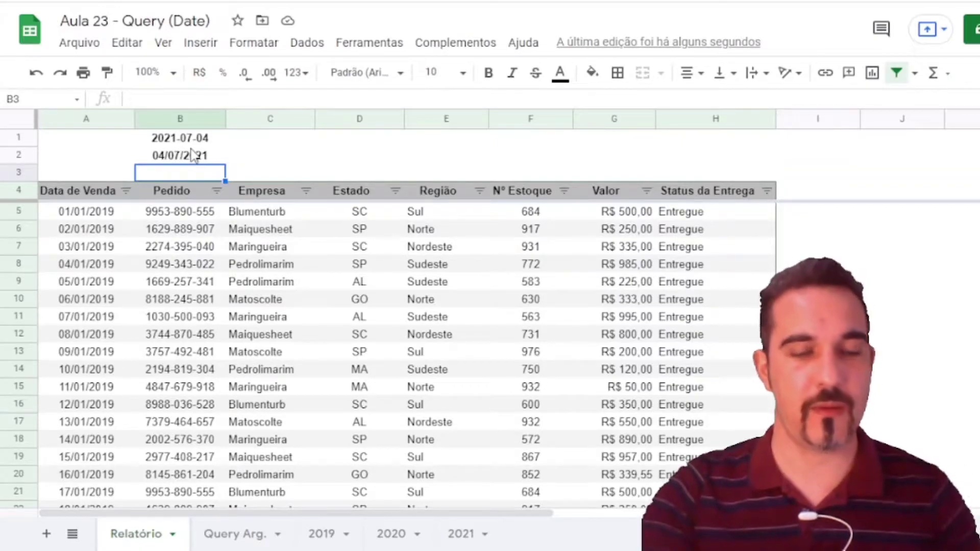
# - Clear the two sample dates from cells B2 and B1
pyautogui.press('Up')
pyautogui.press('Delete')
pyautogui.press('Up')
pyautogui.press('Delete')
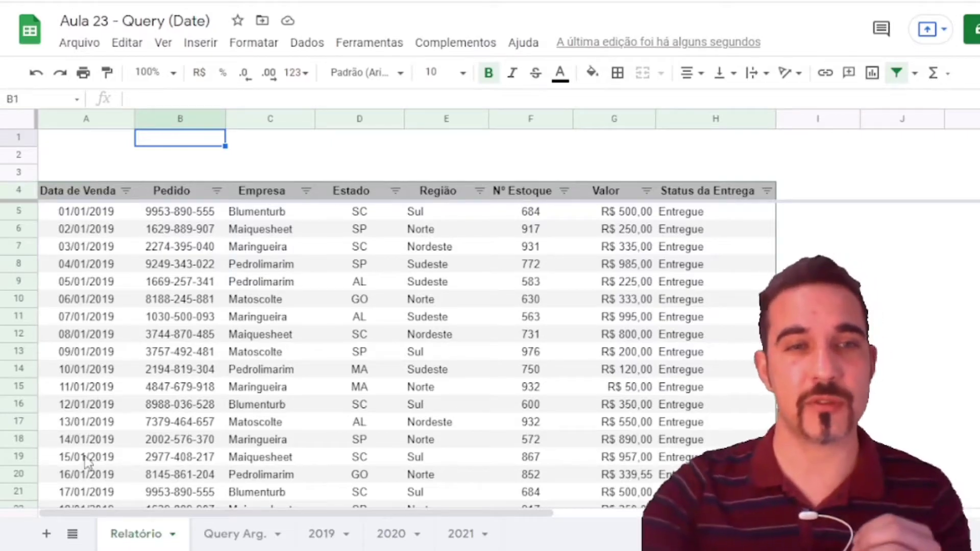
# - Review the Query arguments Sum, AVG, Max, Min, Label and Date one by one on the Query Arg. sheet
pyautogui.click(232, 535)
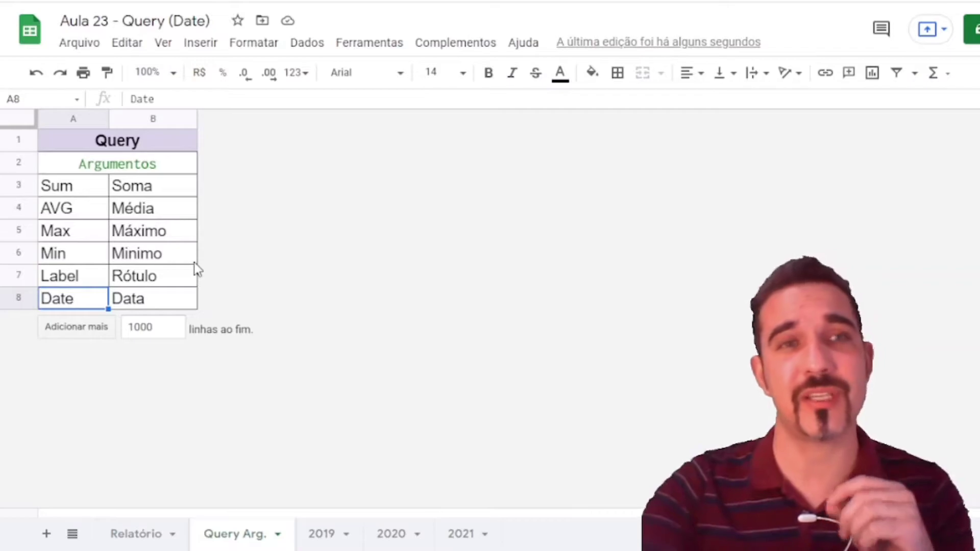
pyautogui.click(71, 190)
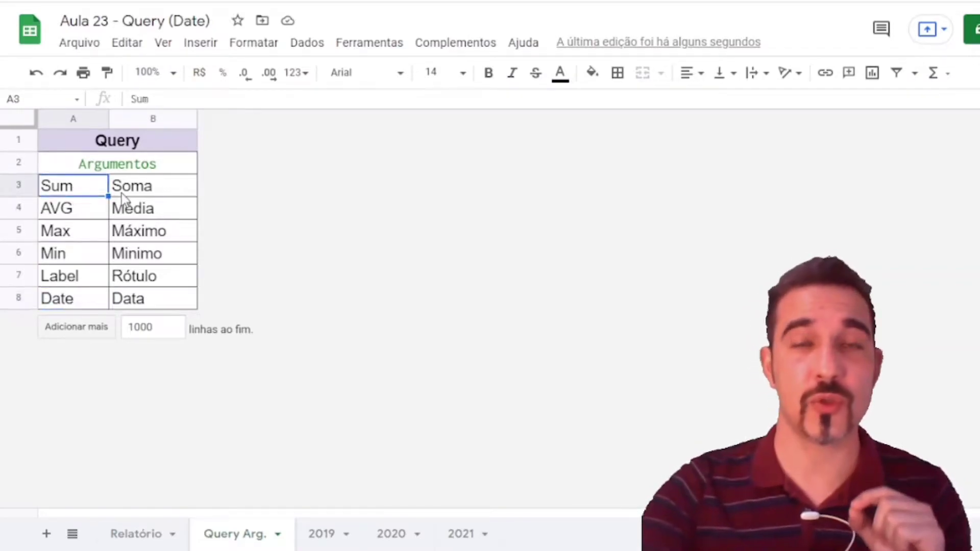
pyautogui.click(79, 215)
pyautogui.click(63, 238)
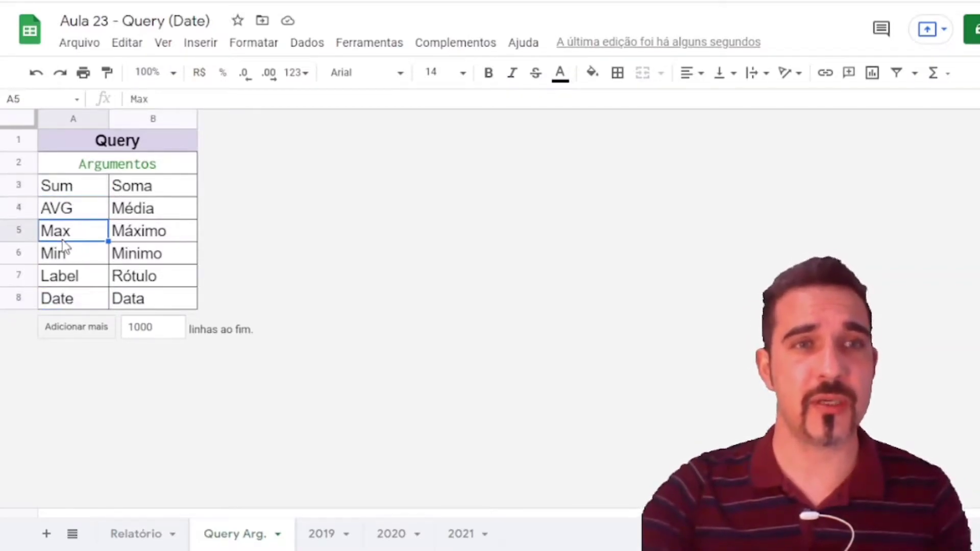
pyautogui.click(74, 258)
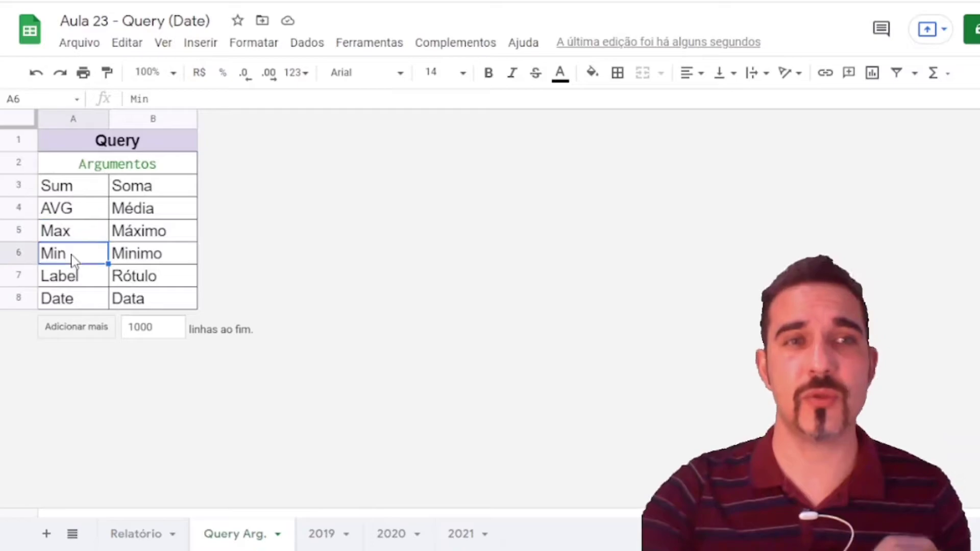
pyautogui.click(89, 285)
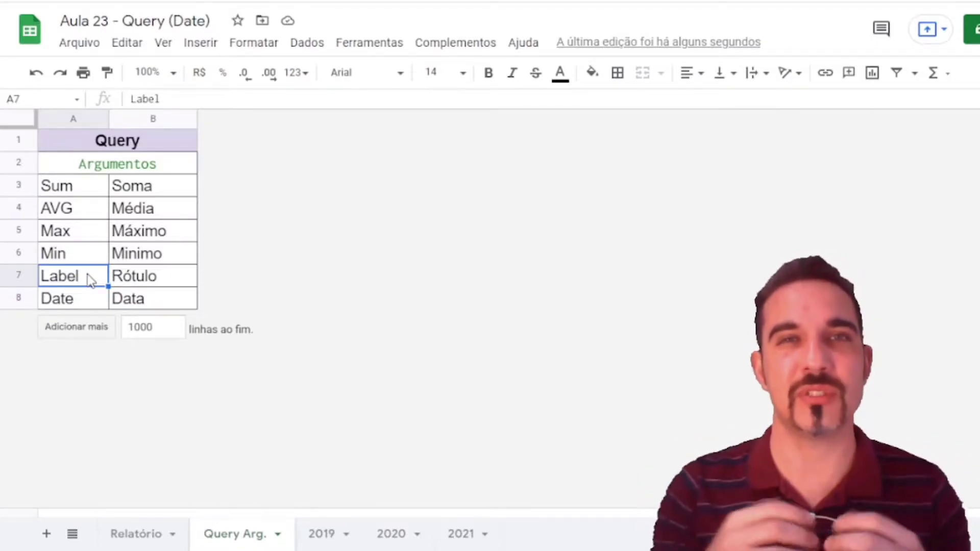
pyautogui.click(76, 301)
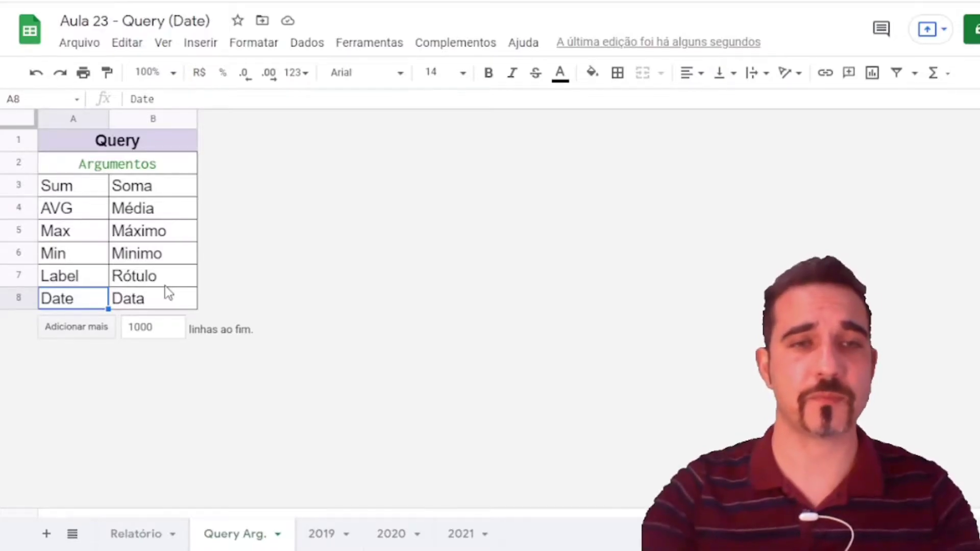
# - Return to the Relatório sheet and select cell A1
pyautogui.click(136, 534)
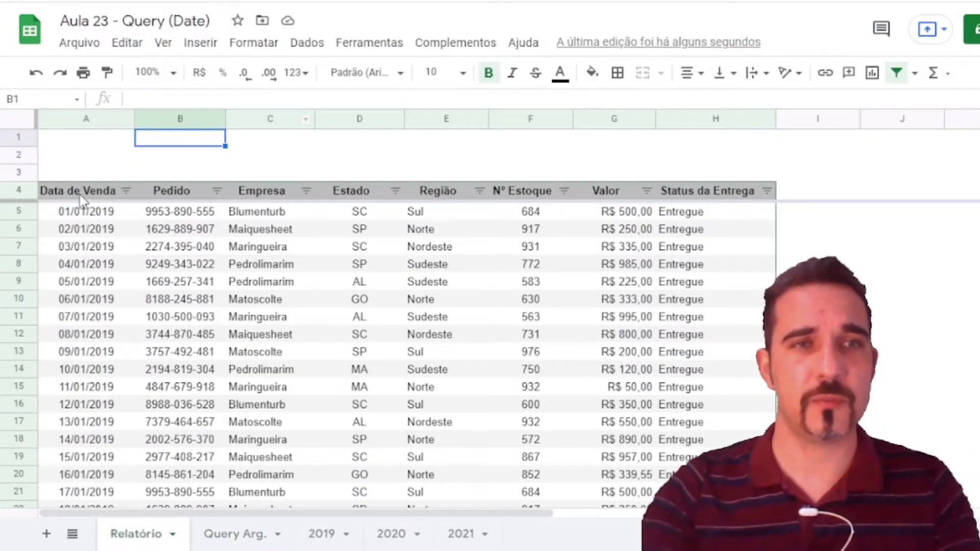
pyautogui.click(77, 143)
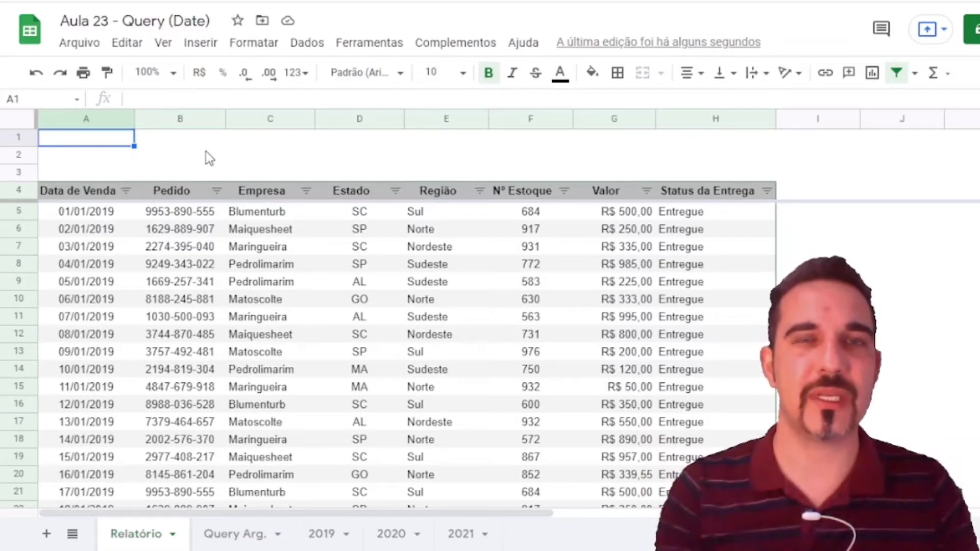
pyautogui.write('dA')
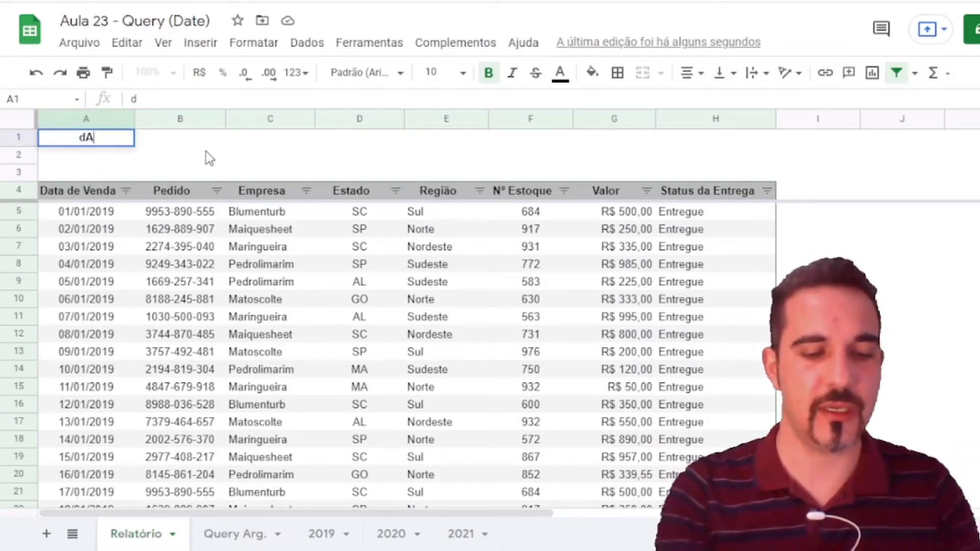
pyautogui.write('TA iNICIO')
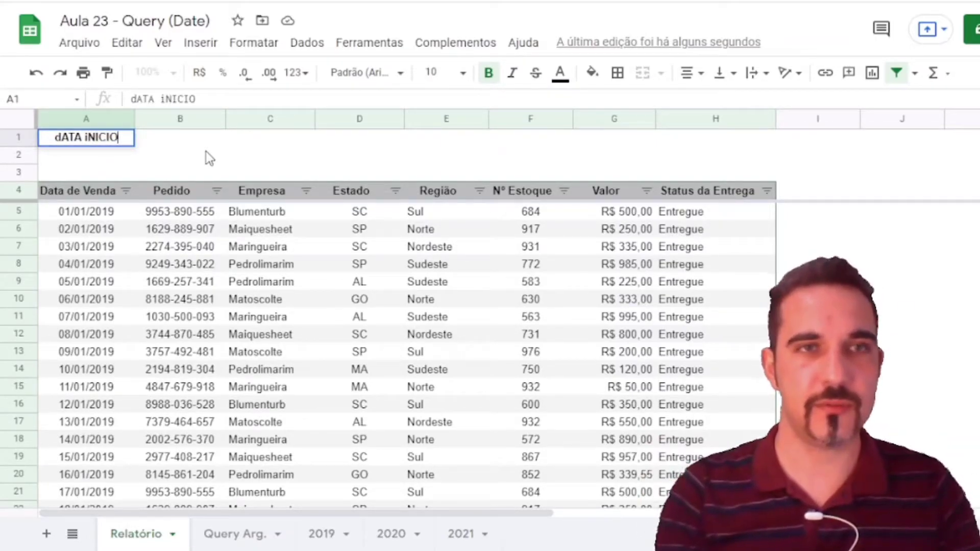
pyautogui.press('BackSpace')
pyautogui.press('BackSpace')
pyautogui.press('BackSpace')
pyautogui.press('BackSpace')
pyautogui.press('BackSpace')
pyautogui.press('BackSpace')
pyautogui.press('BackSpace')
pyautogui.press('BackSpace')
pyautogui.press('BackSpace')
pyautogui.press('BackSpace')
pyautogui.press('BackSpace')
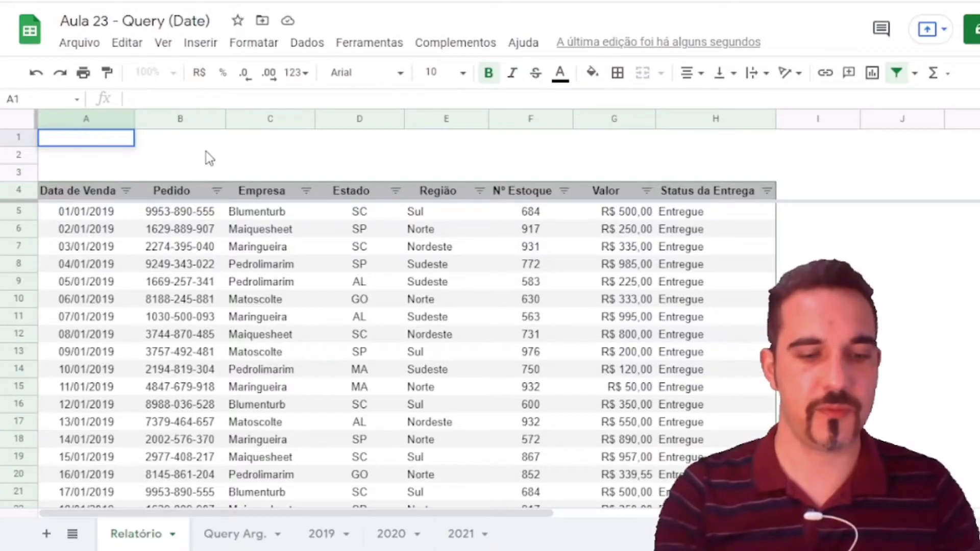
# - Enter the label "Data Inicio:" in cell A1 and "Data Termino" in cell A2
pyautogui.write('Data In')
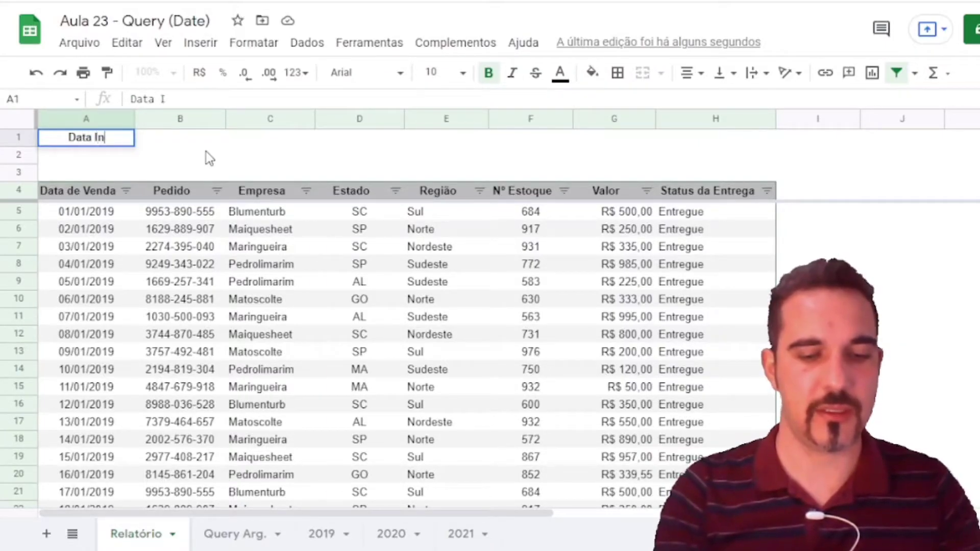
pyautogui.write('icio:')
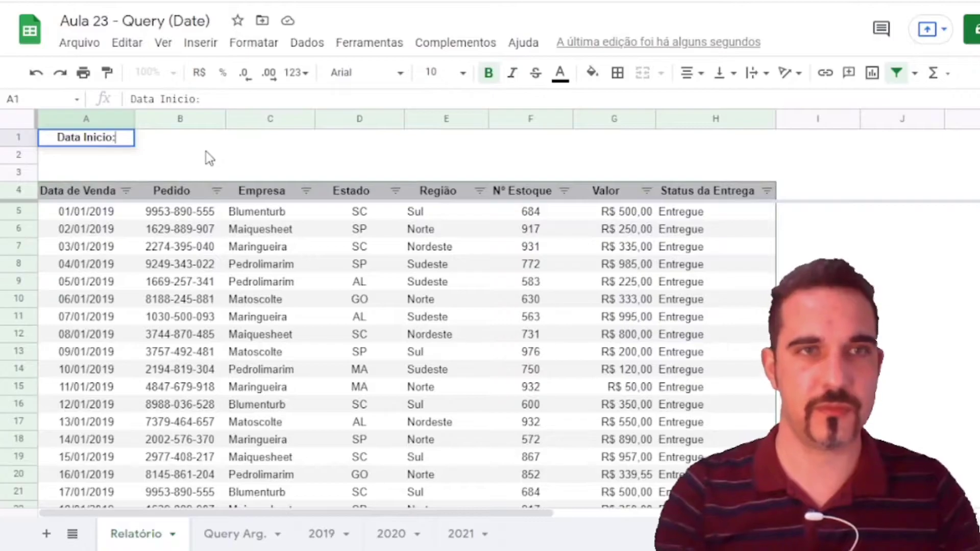
pyautogui.press('Return')
pyautogui.write('Data ')
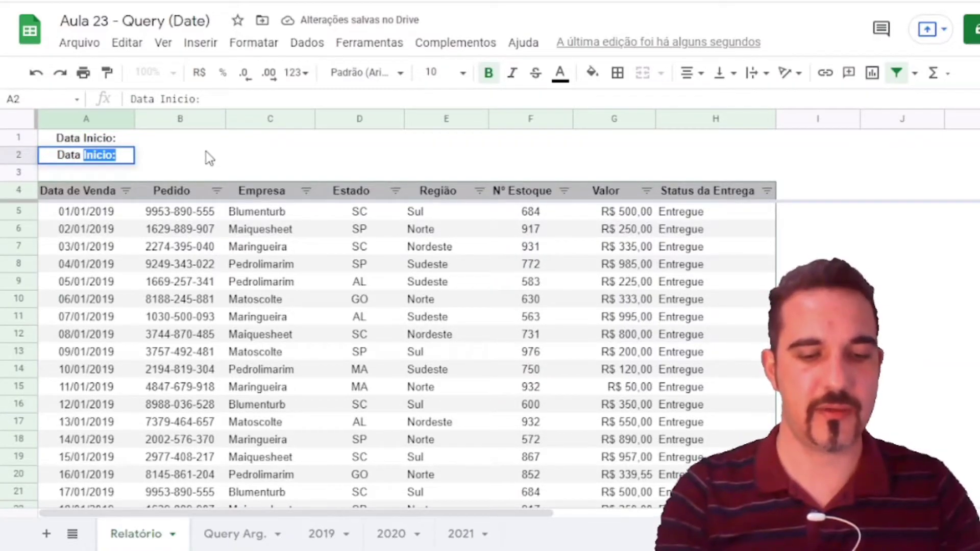
pyautogui.write('F')
pyautogui.press('BackSpace')
pyautogui.write('Termino')
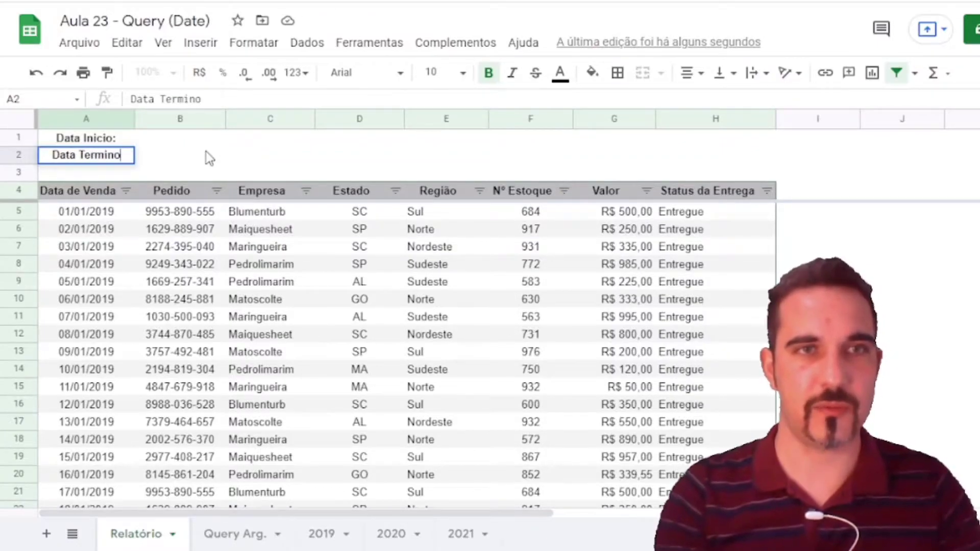
pyautogui.press('Return')
# - Fill the date filter block A1:B2 with a medium blue background
pyautogui.click(208, 154)
pyautogui.hotkey('ctrl', 'b')
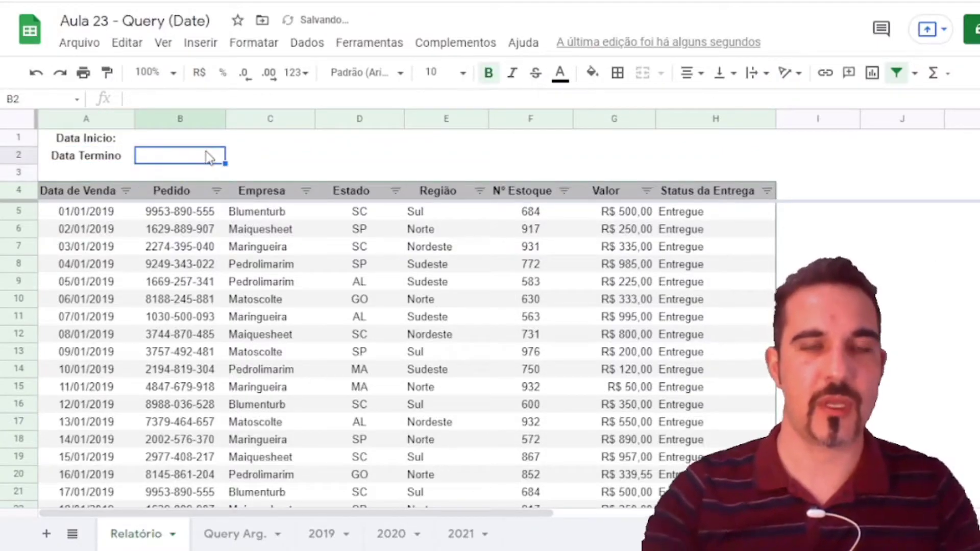
pyautogui.moveTo(98, 138); pyautogui.dragTo(166, 155)
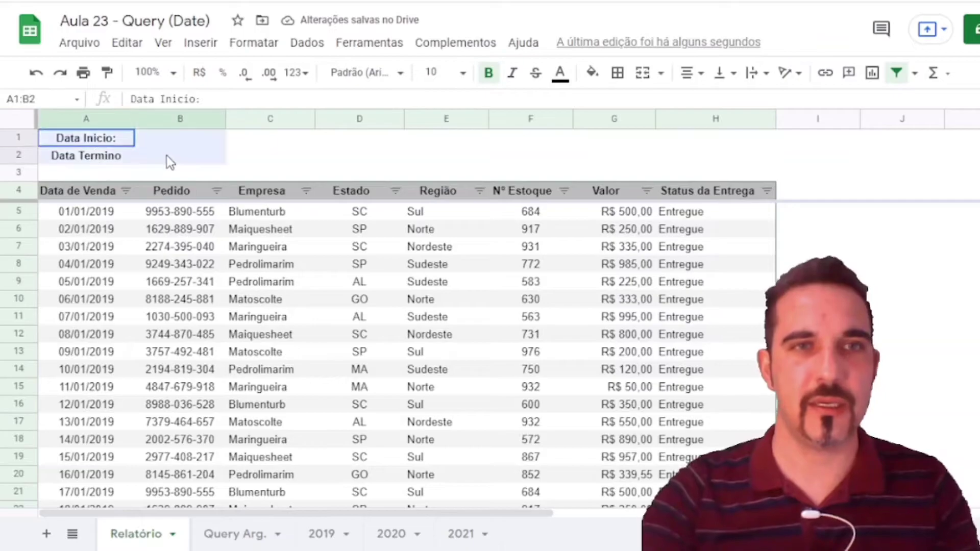
pyautogui.click(592, 72)
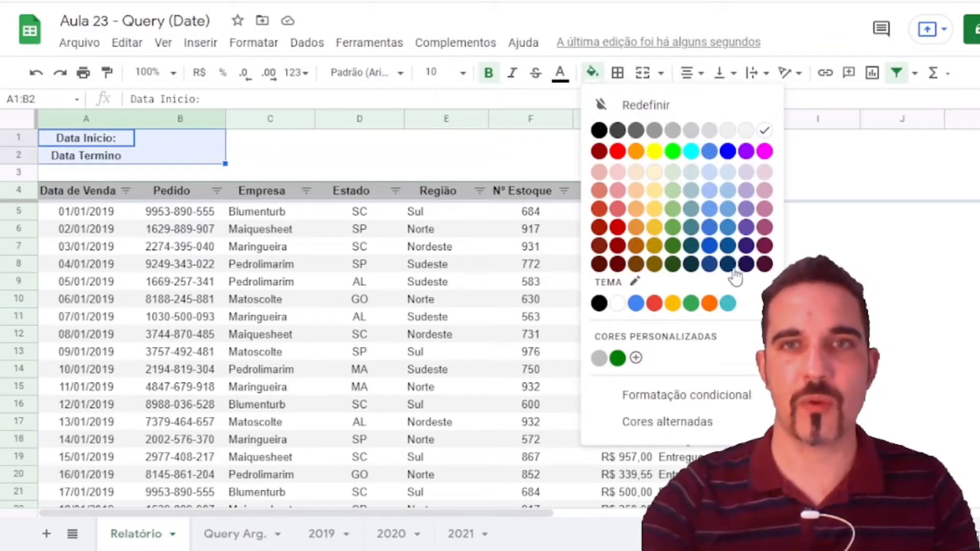
pyautogui.click(727, 228)
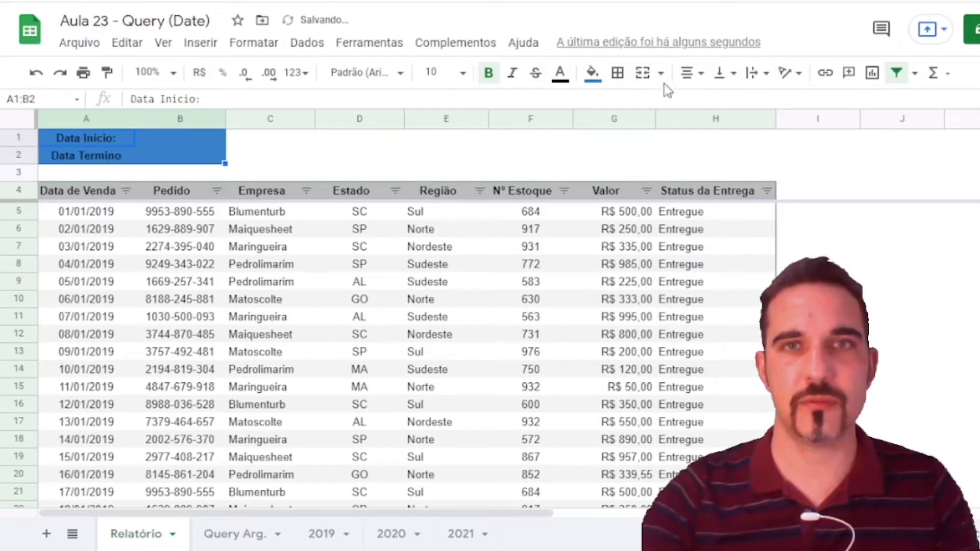
# - Change the fill of the date filter block A1:B2 to a lighter blue and add an outer border around it
pyautogui.click(593, 73)
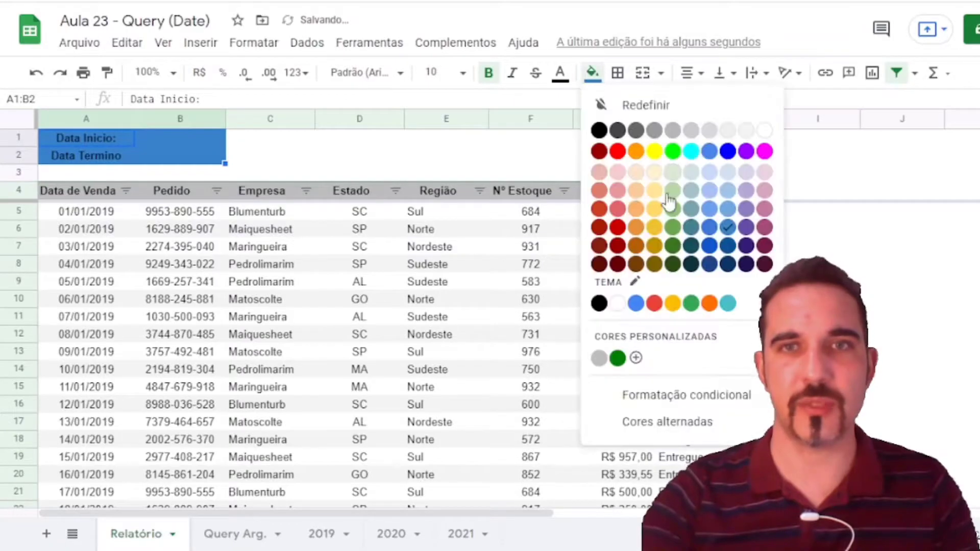
pyautogui.click(725, 205)
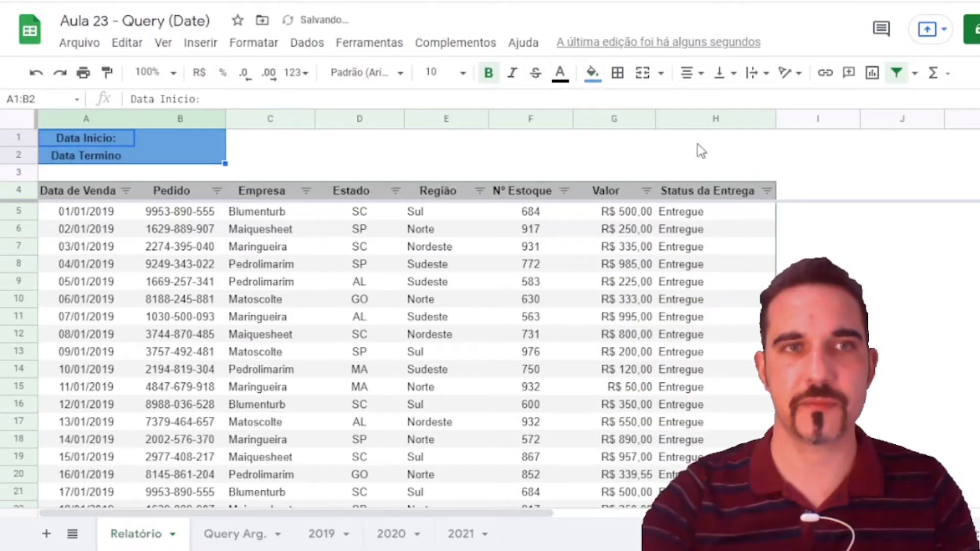
pyautogui.click(616, 78)
pyautogui.click(714, 105)
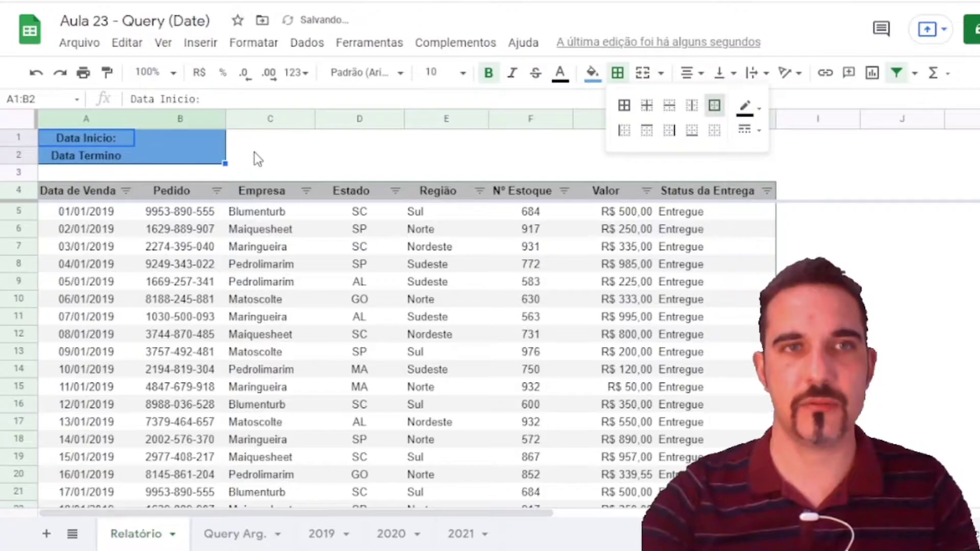
pyautogui.click(262, 156)
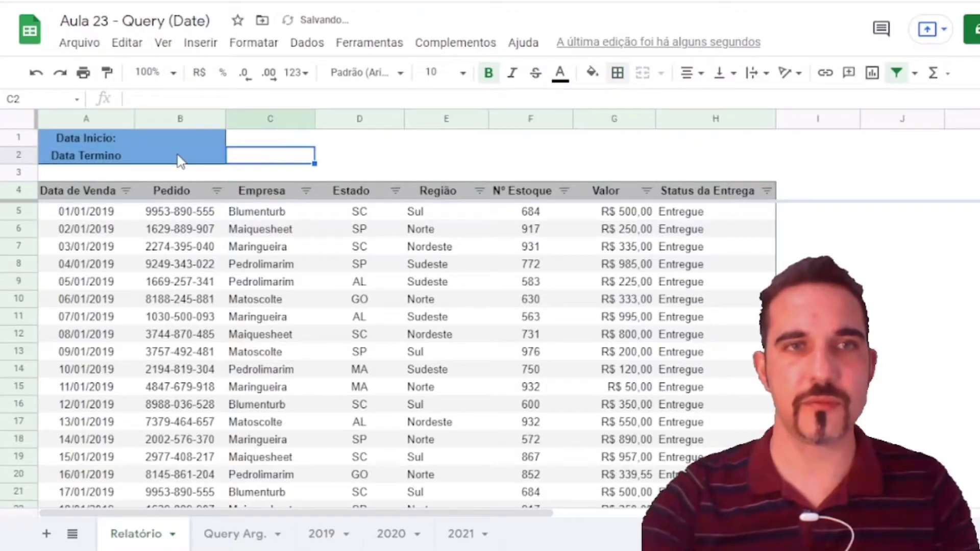
pyautogui.click(265, 143)
pyautogui.click(173, 136)
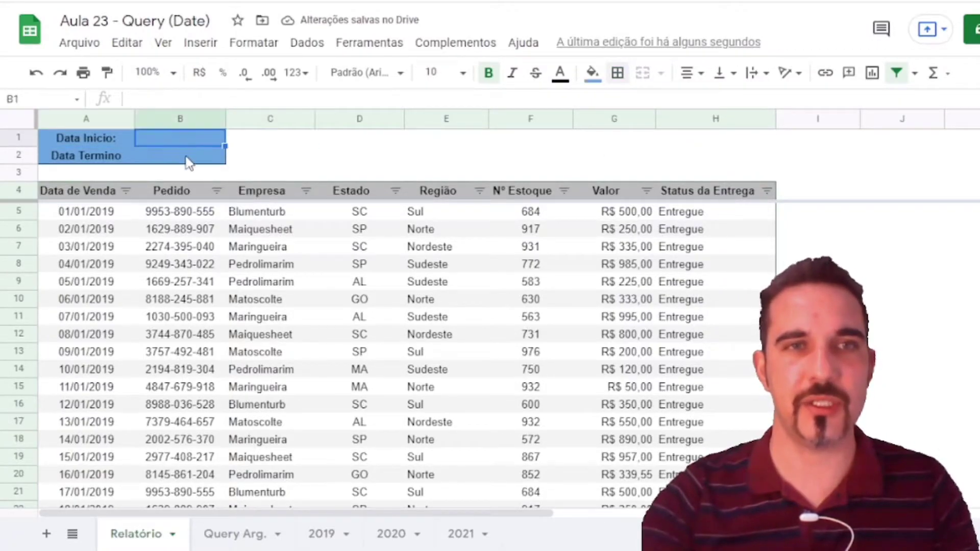
pyautogui.click(187, 155)
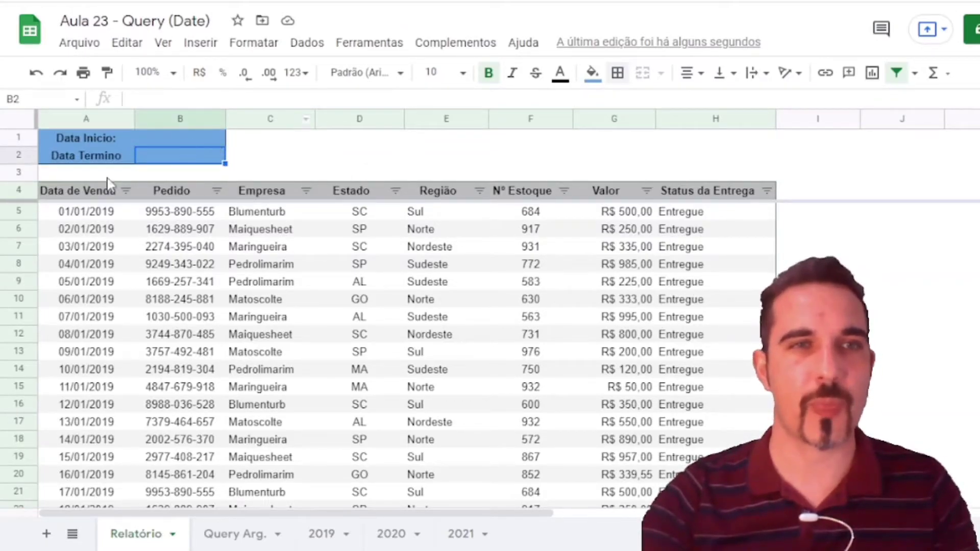
# - Open the QUERY formula in cell A4 for editing and insert a line break after "Where Col1 is not null"
pyautogui.click(72, 196)
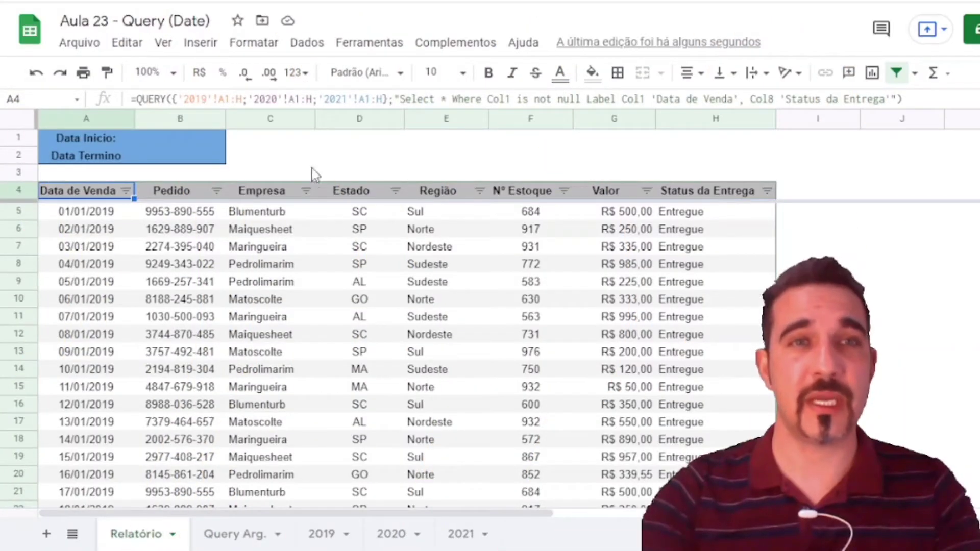
pyautogui.click(164, 73)
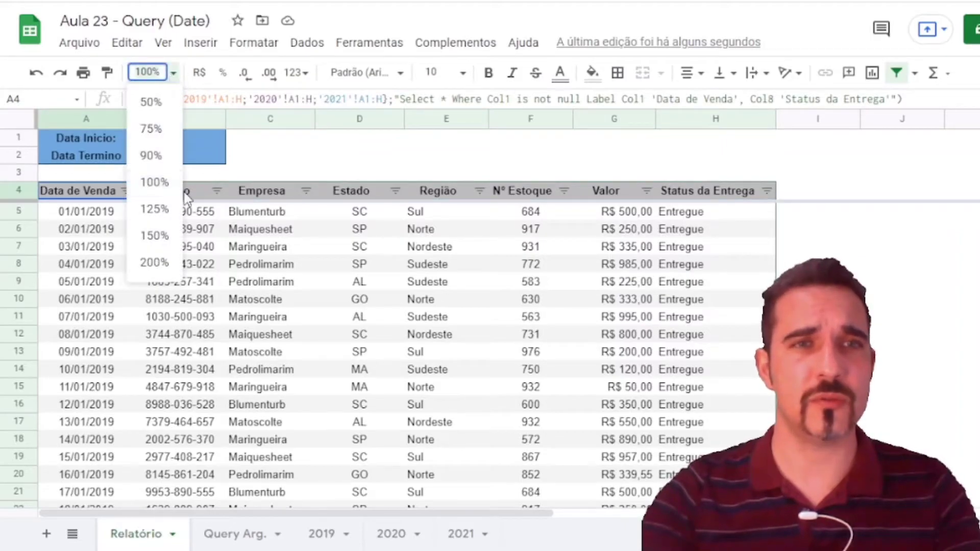
pyautogui.click(154, 209)
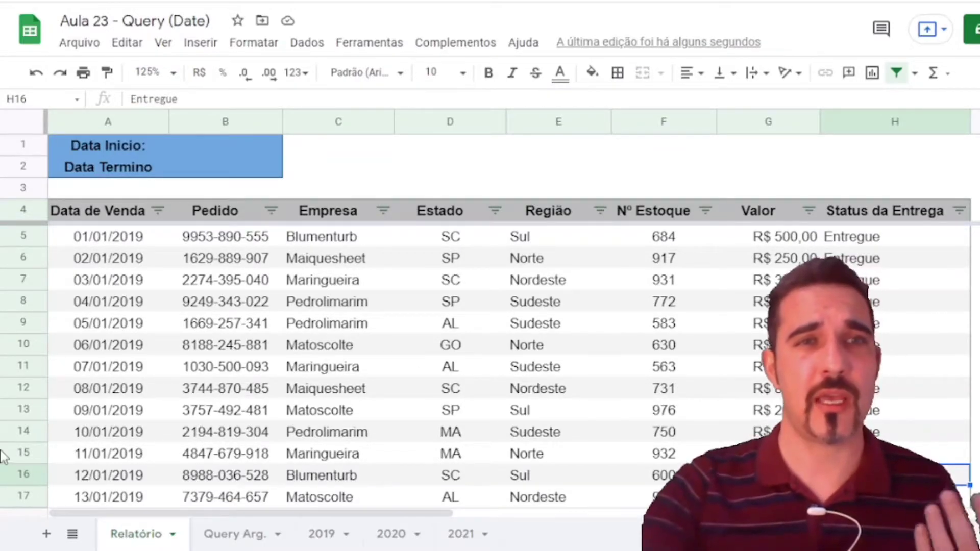
pyautogui.click(108, 218)
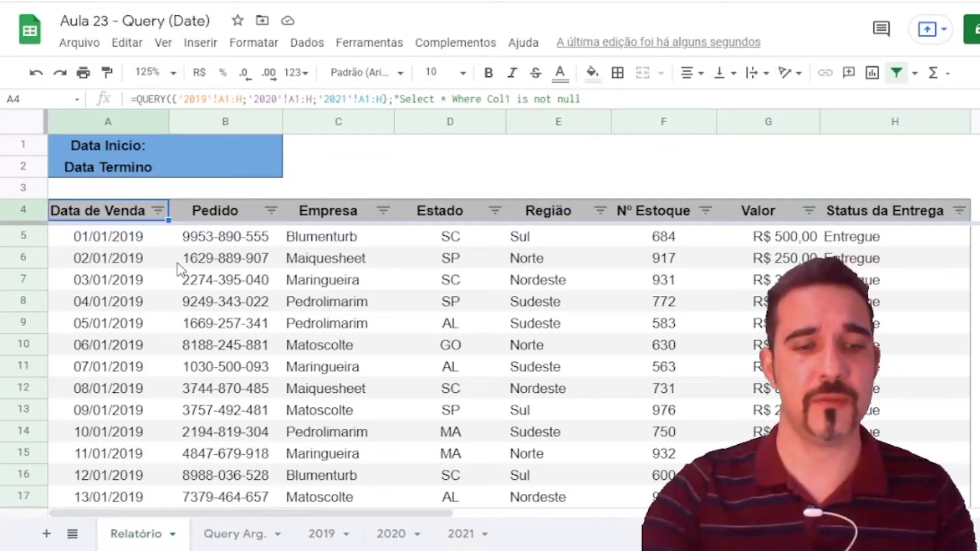
pyautogui.press('F2')
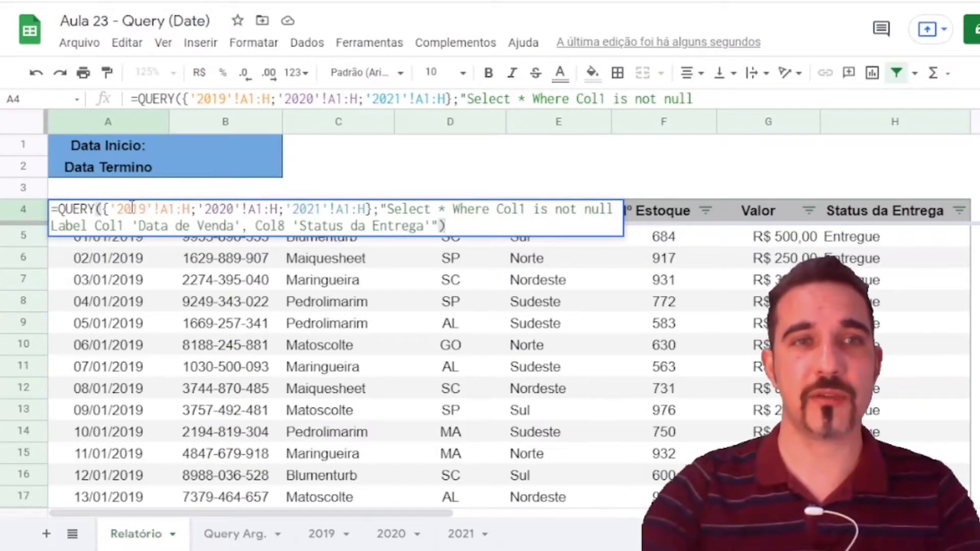
pyautogui.moveTo(105, 208); pyautogui.dragTo(374, 209)
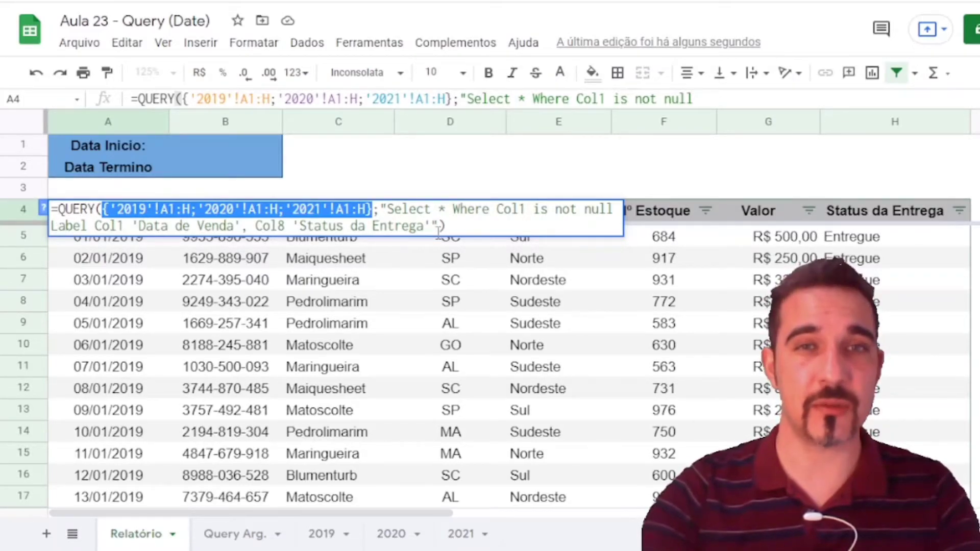
pyautogui.click(497, 223)
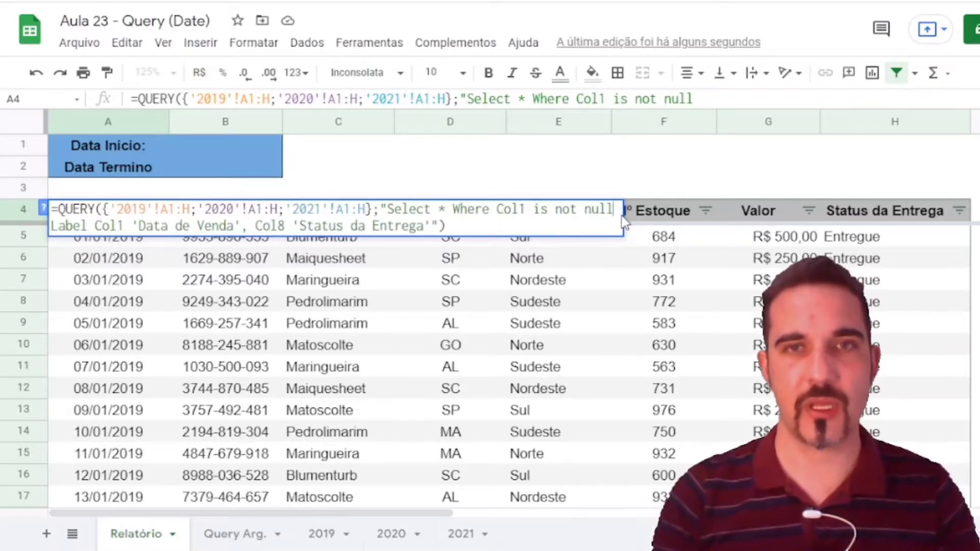
pyautogui.hotkey('ctrl', 'Return')
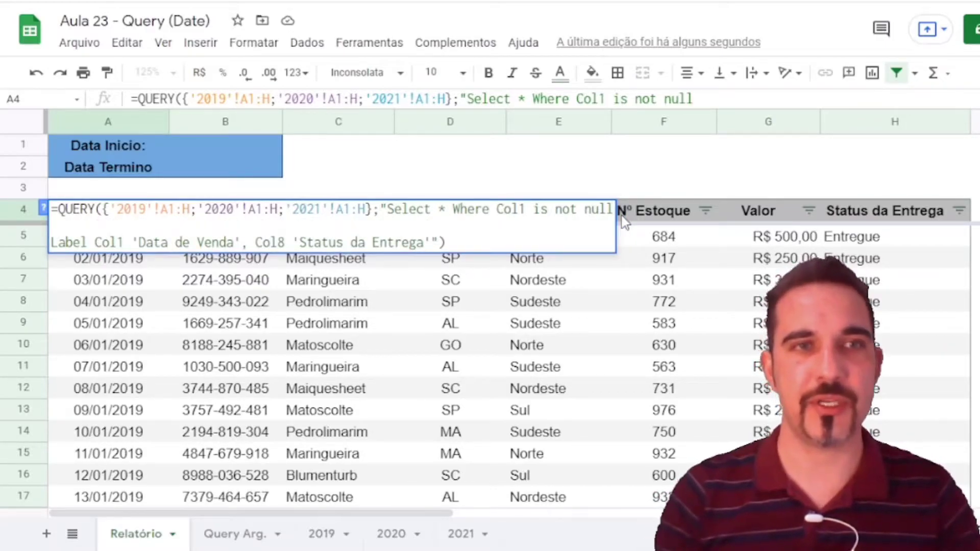
# - Add the condition "and Col1 >= Date ''" on the blank line of the QUERY formula, before the Label clause
pyautogui.write('and')
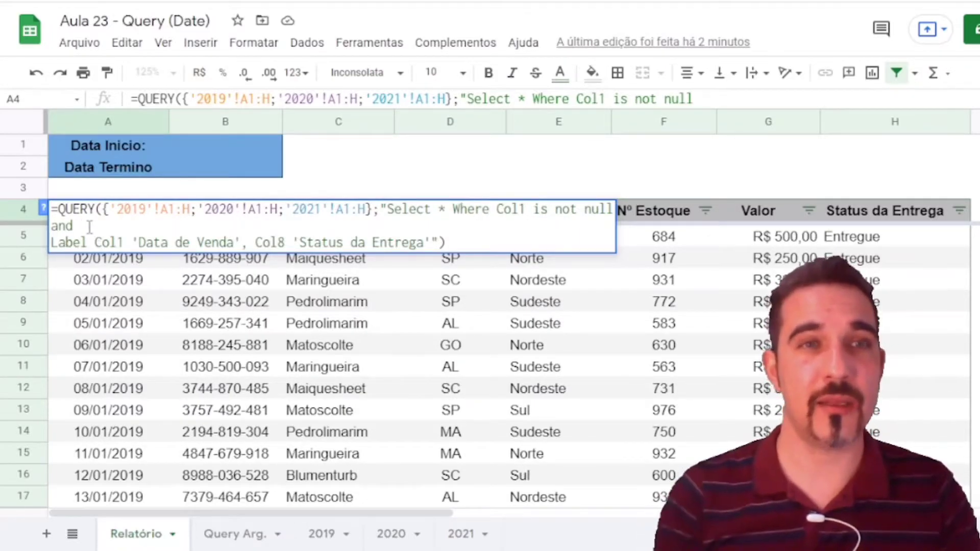
pyautogui.write('Col')
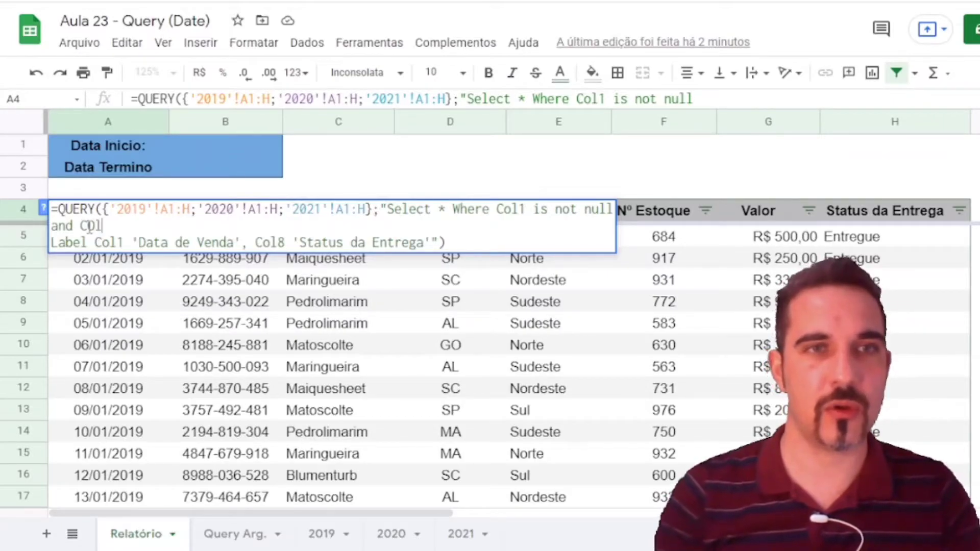
pyautogui.press('BackSpace')
pyautogui.press('BackSpace')
pyautogui.write('ol1')
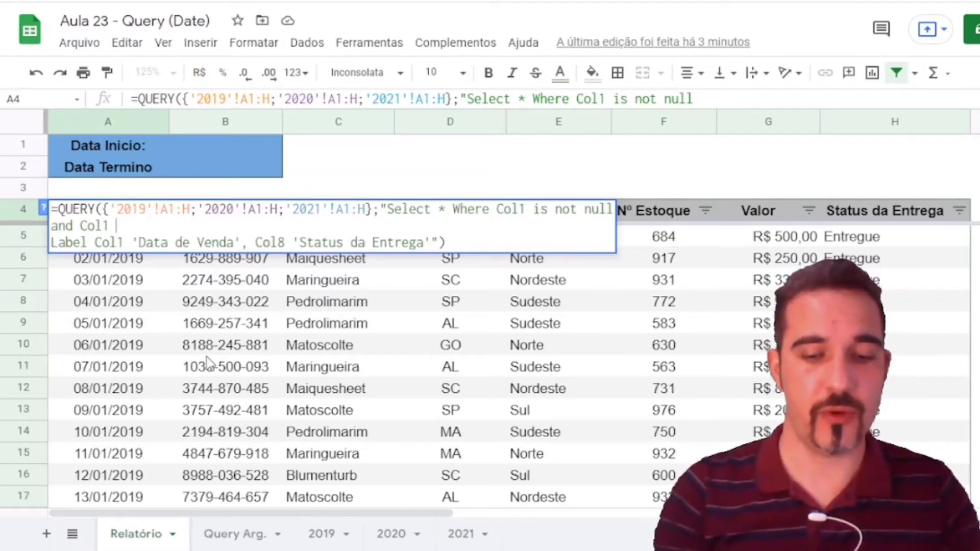
pyautogui.write('>= ')
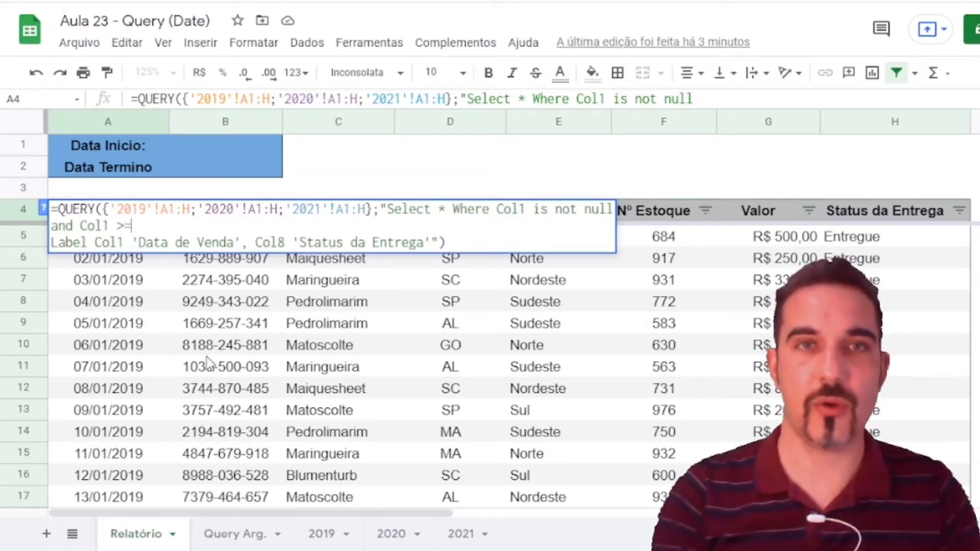
pyautogui.write('Date ')
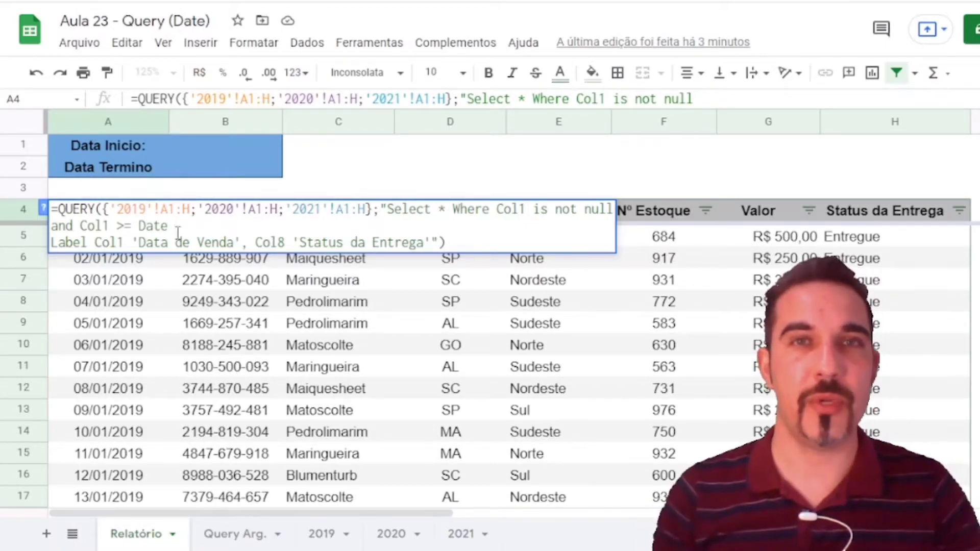
pyautogui.write("''")
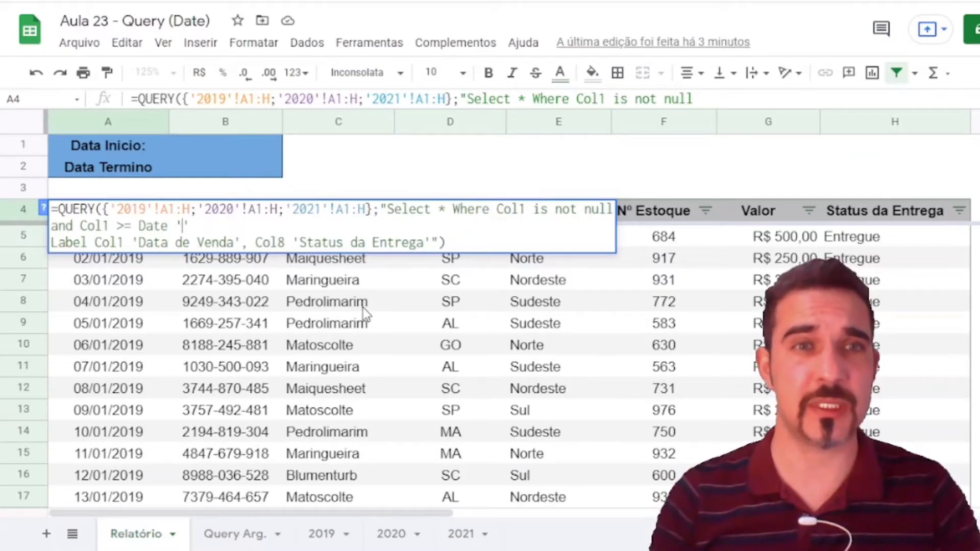
# - Insert "&ANO(B1)&" between the single quotes of the Date condition to take the year from cell B1
pyautogui.write('""')
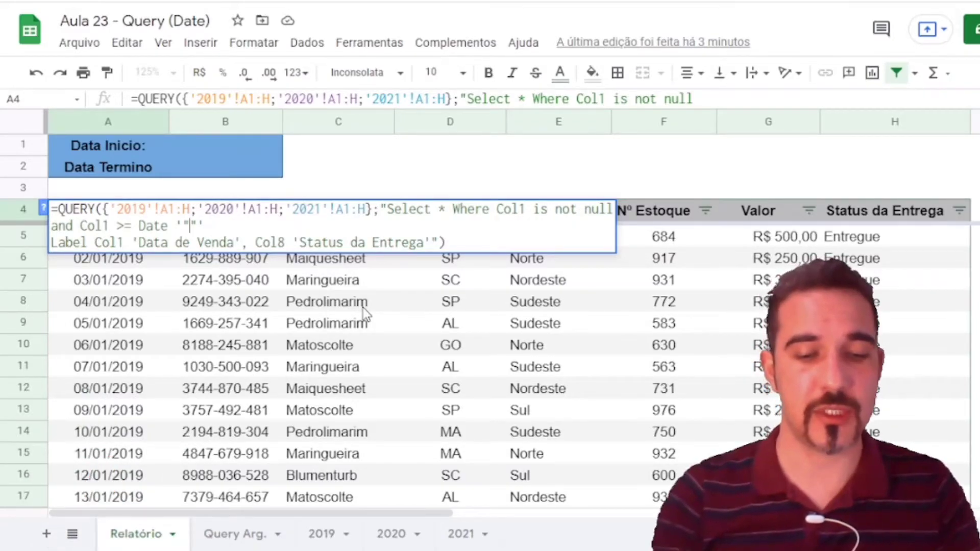
pyautogui.write('&&')
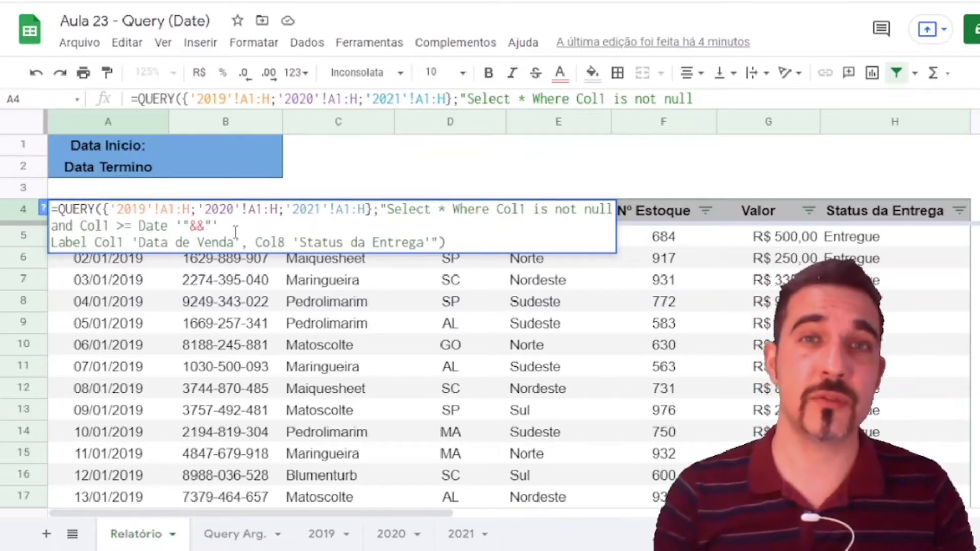
pyautogui.write('ANO')
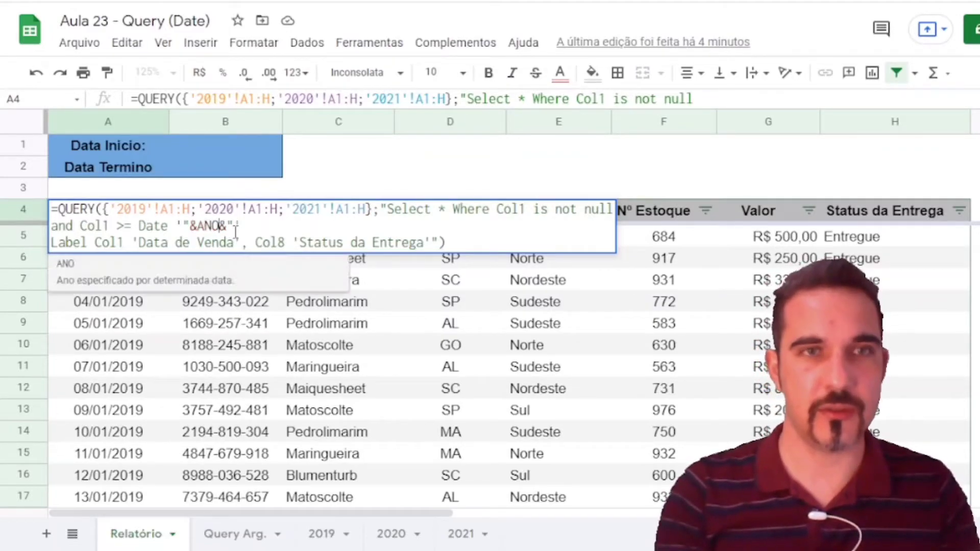
pyautogui.write('()')
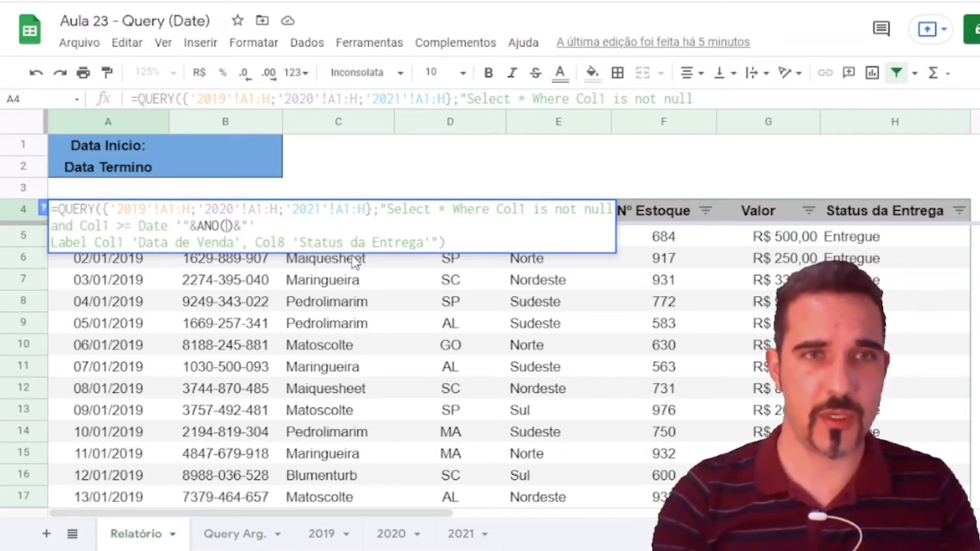
pyautogui.write('b')
pyautogui.press('BackSpace')
pyautogui.write('B1')
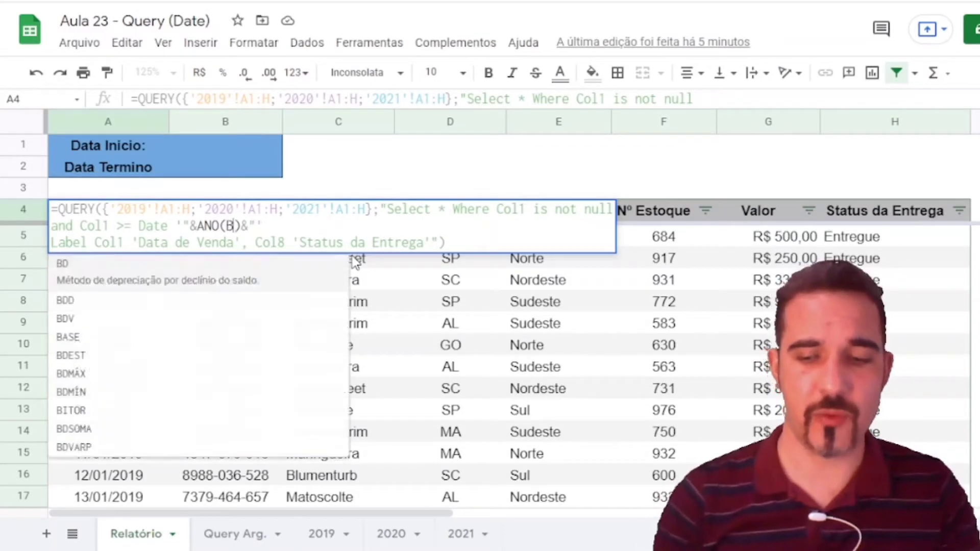
# - Extend the date string after ANO(B1) with a hyphen, the month as MÊS(B1), and another hyphen, joined with &
pyautogui.write(')&"-"')
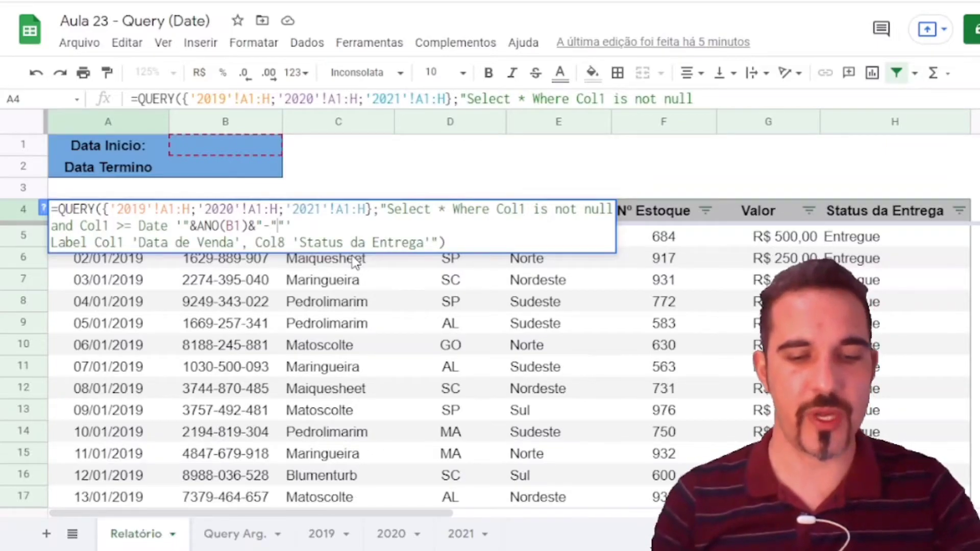
pyautogui.write('&MÊS&')
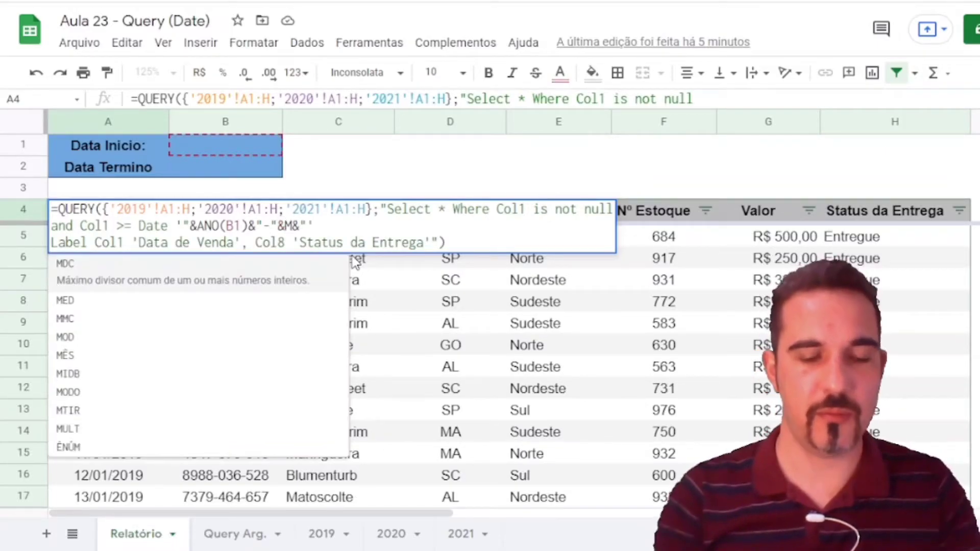
pyautogui.write('(')
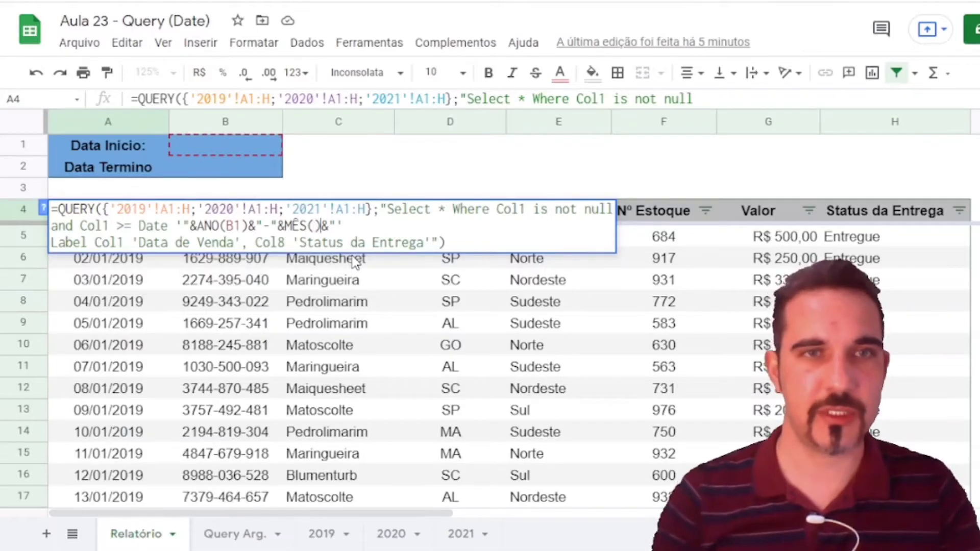
pyautogui.write('B')
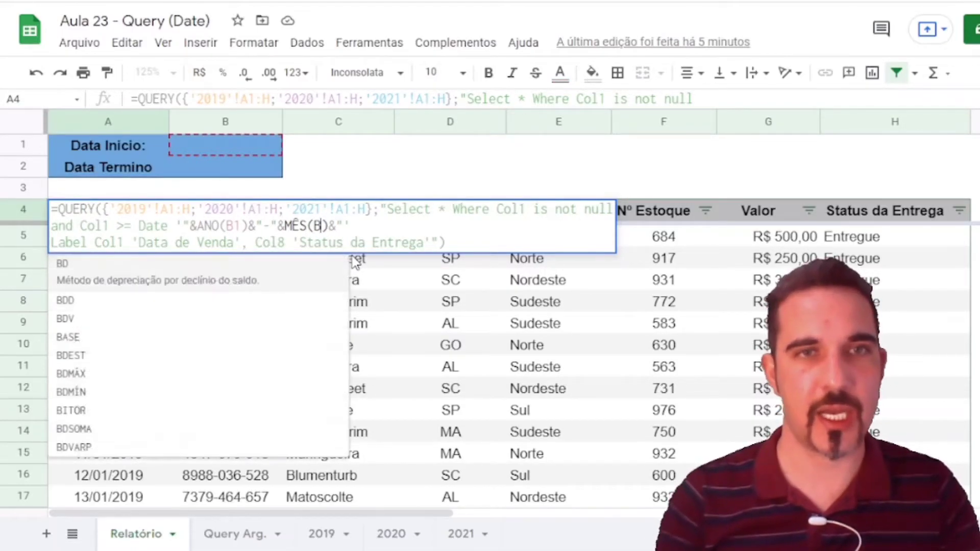
pyautogui.write('1')
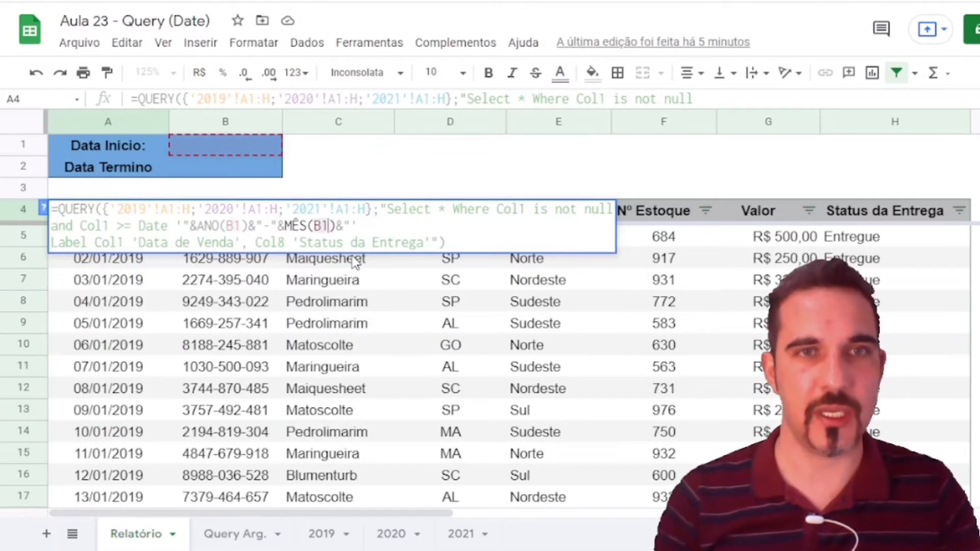
pyautogui.write(')')
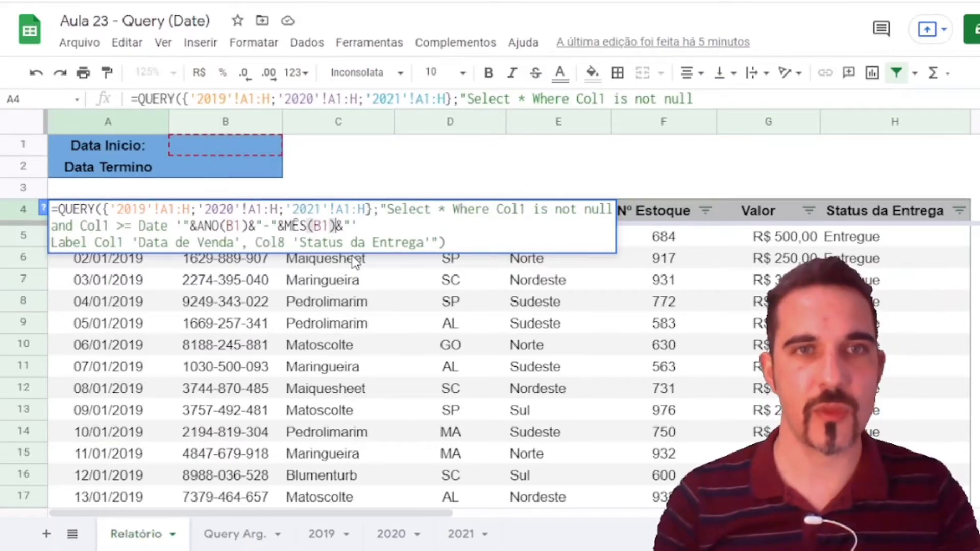
pyautogui.press('Right')
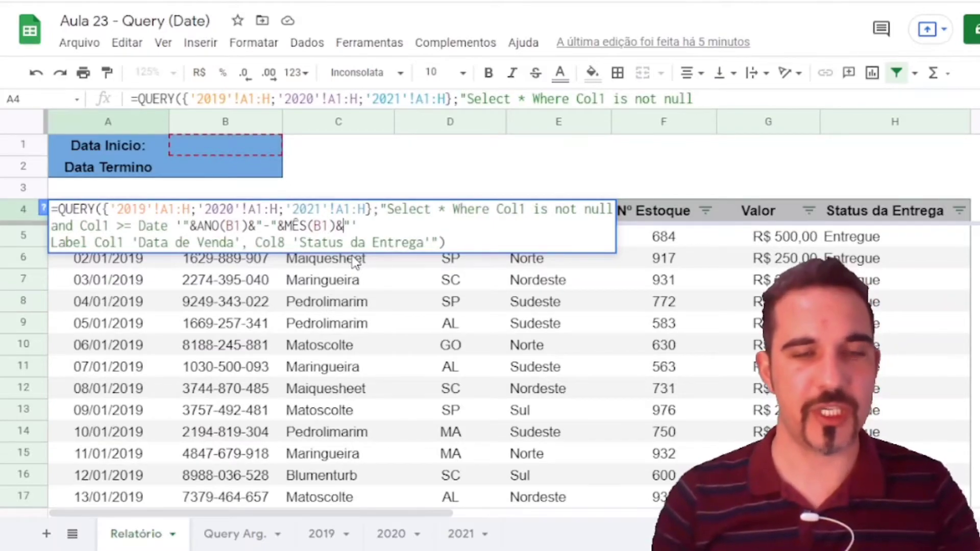
pyautogui.write('"')
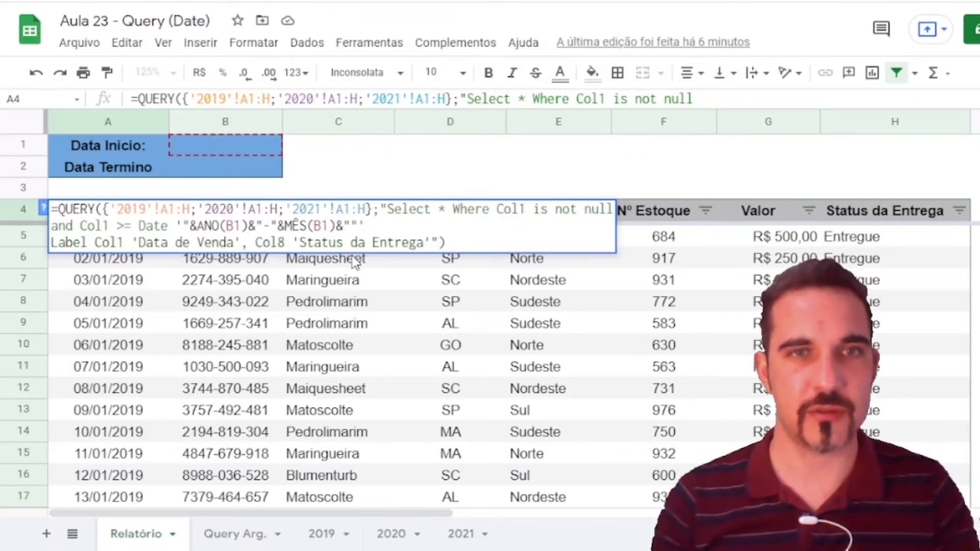
pyautogui.write('-')
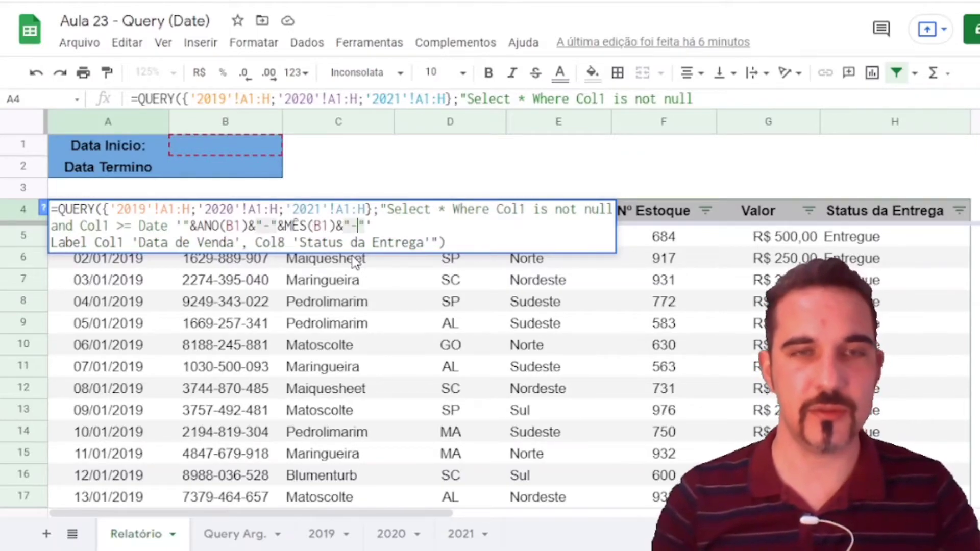
pyautogui.write('"')
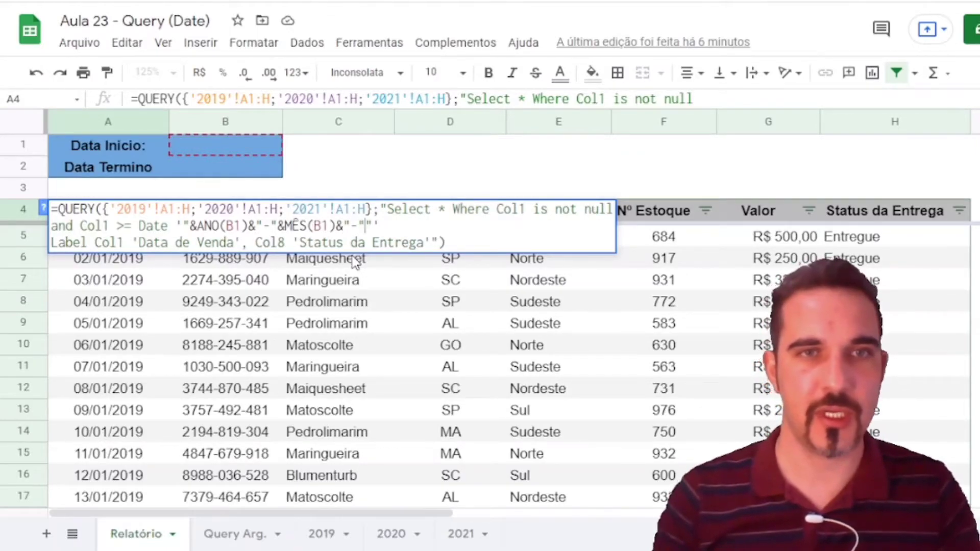
# - Complete the start date string in the QUERY formula by joining the day as DIA(B1) with & after the second hyphen
pyautogui.write('&&')
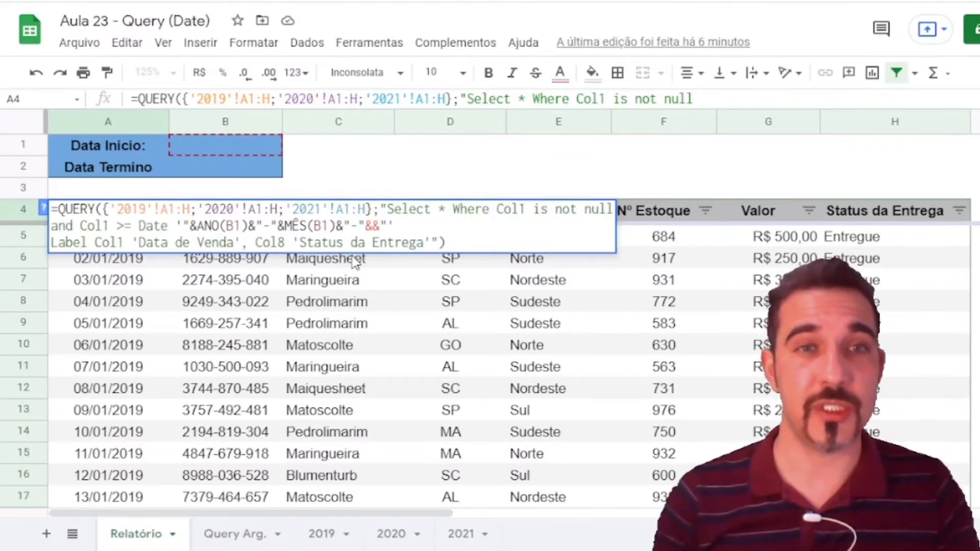
pyautogui.write('DIA')
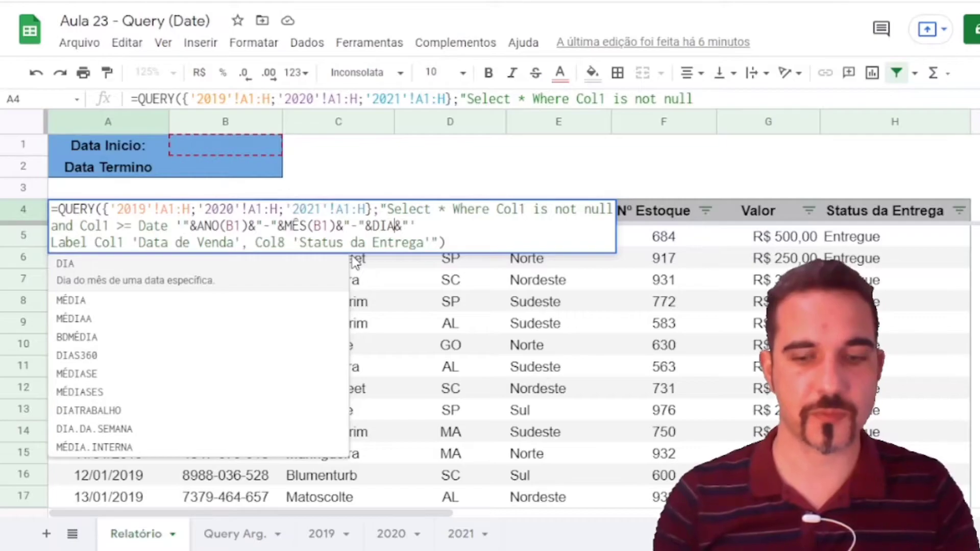
pyautogui.write('()')
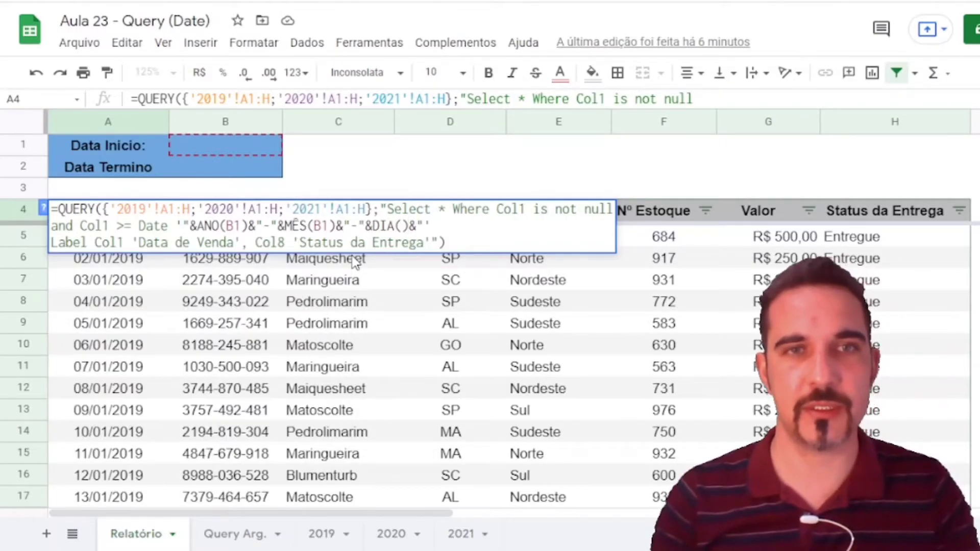
pyautogui.write('B1')
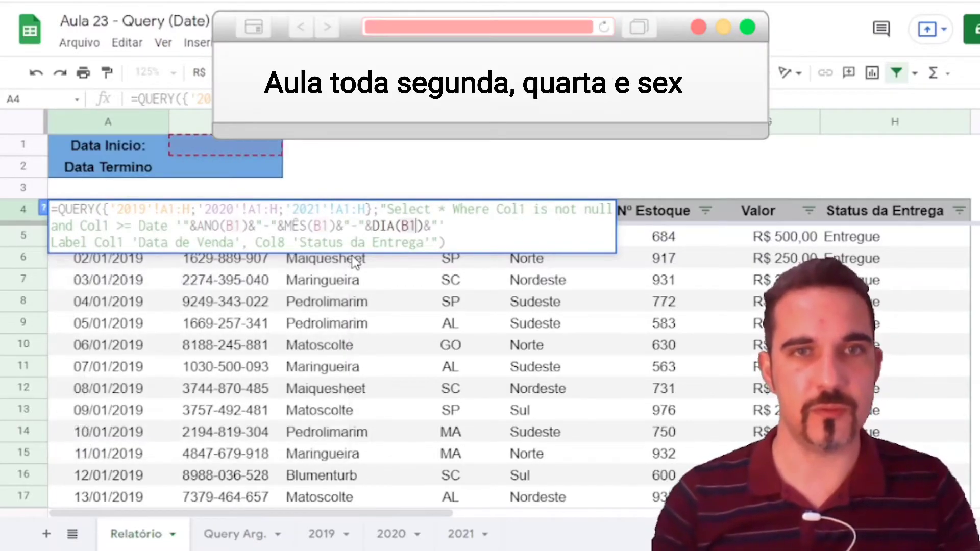
# - Review the single and double quotes around the concatenated date and the Label clause, and apply the QUERY formula in A4
pyautogui.click(204, 226)
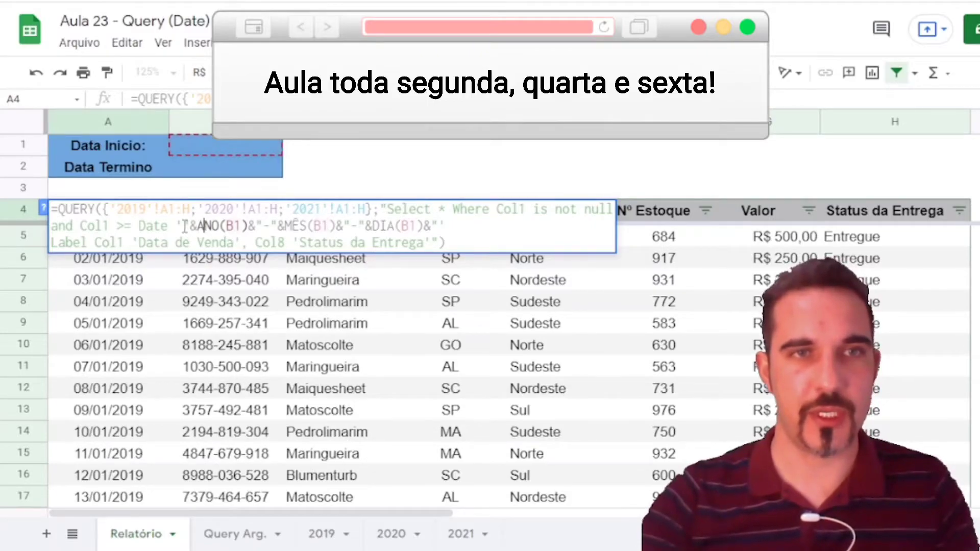
pyautogui.click(185, 226)
pyautogui.write('"')
pyautogui.moveTo(197, 226); pyautogui.dragTo(424, 226)
pyautogui.click(431, 226)
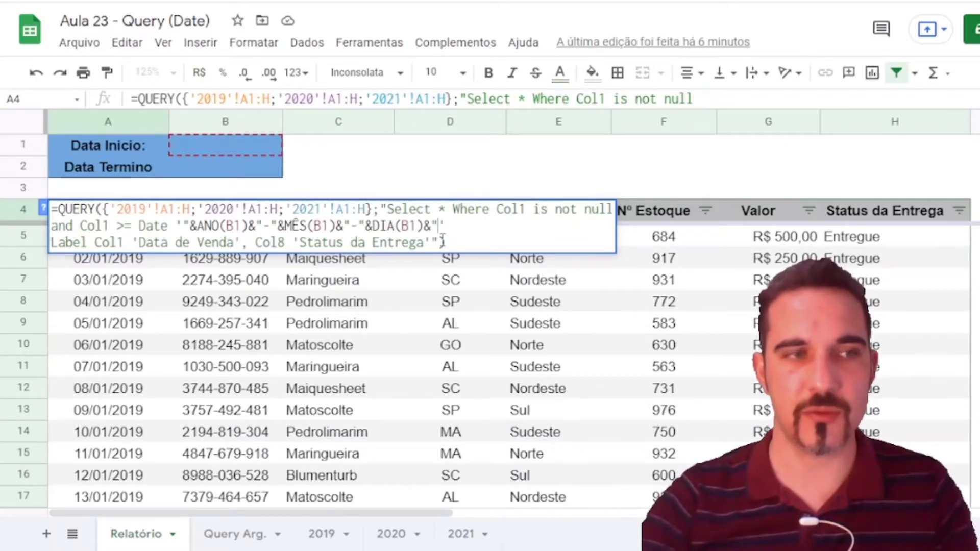
pyautogui.hotkey('shift', 'Left')
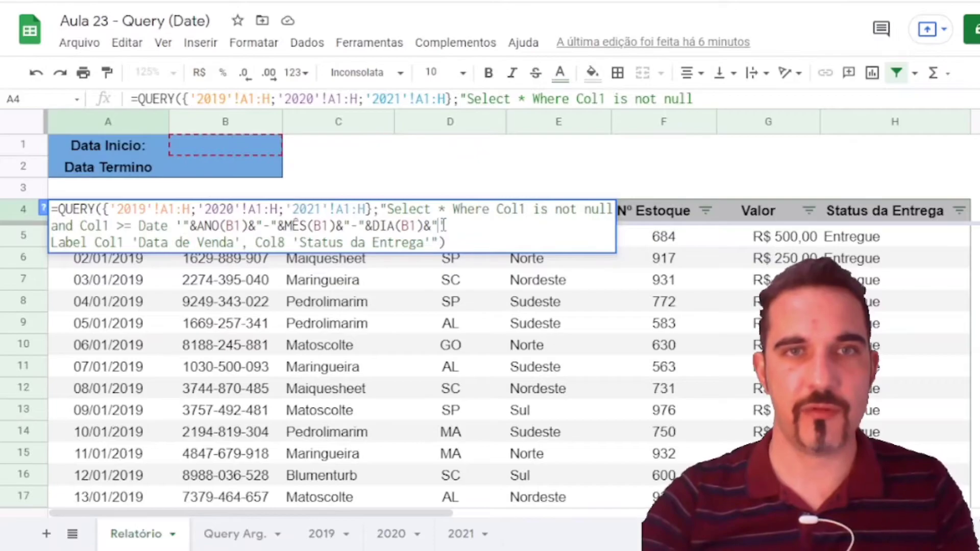
pyautogui.press('Right')
pyautogui.press('Right')
pyautogui.press('Right')
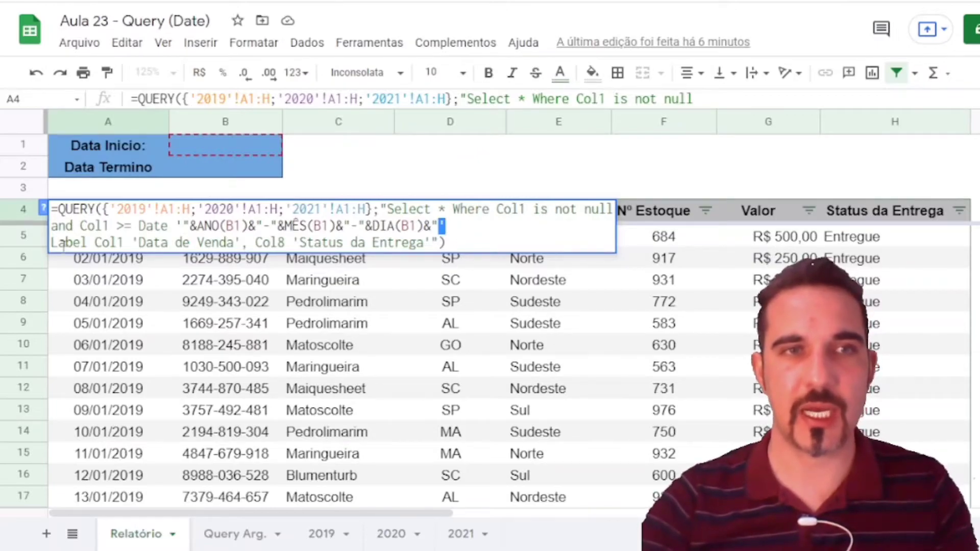
pyautogui.hotkey('ctrl', 'shift', 'Right')
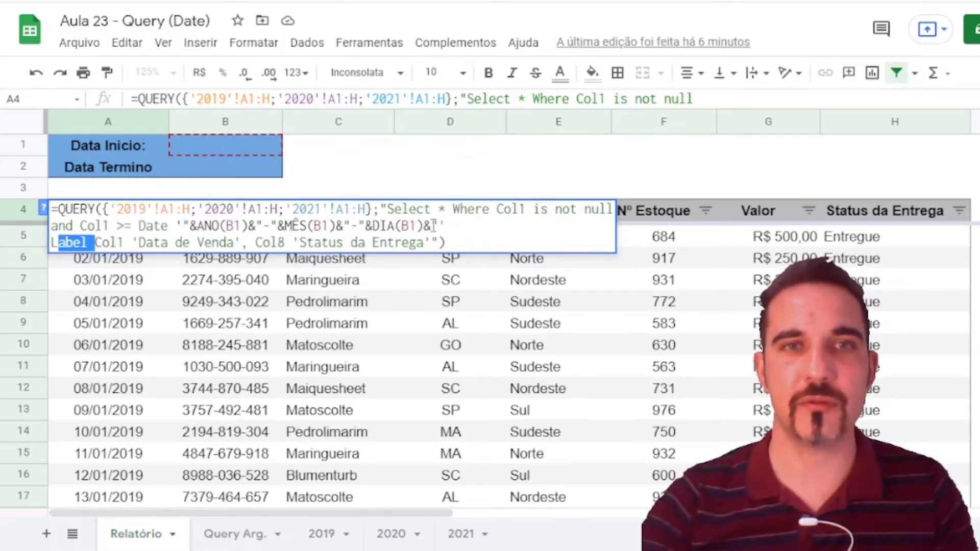
pyautogui.click(458, 228)
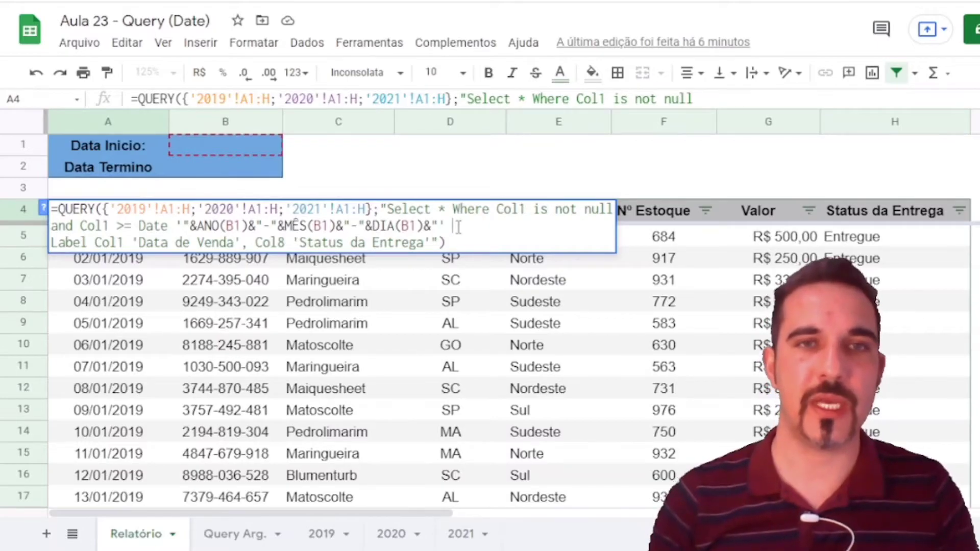
pyautogui.press('Return')
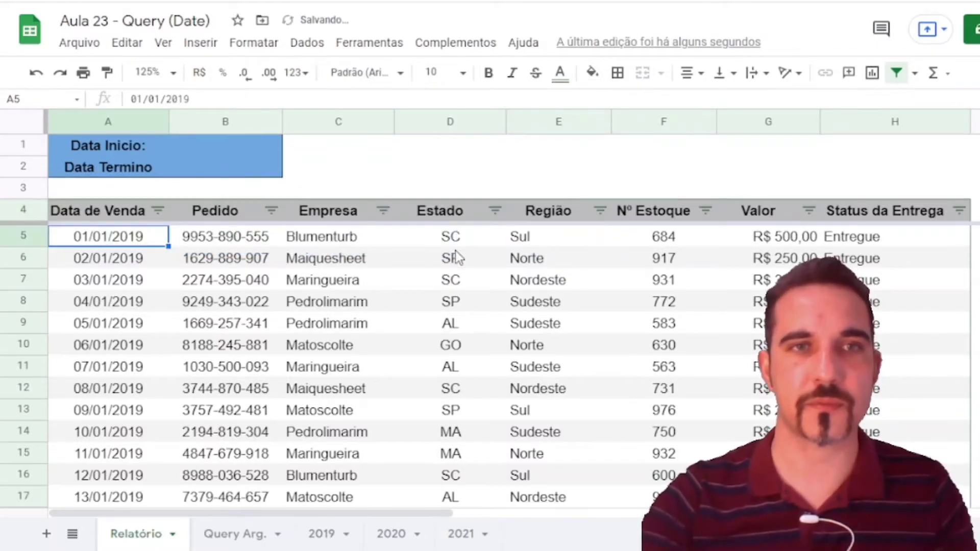
# - Enter the start date 03/01/2019 in cell B1 and check the first row of the filtered report
pyautogui.click(227, 145)
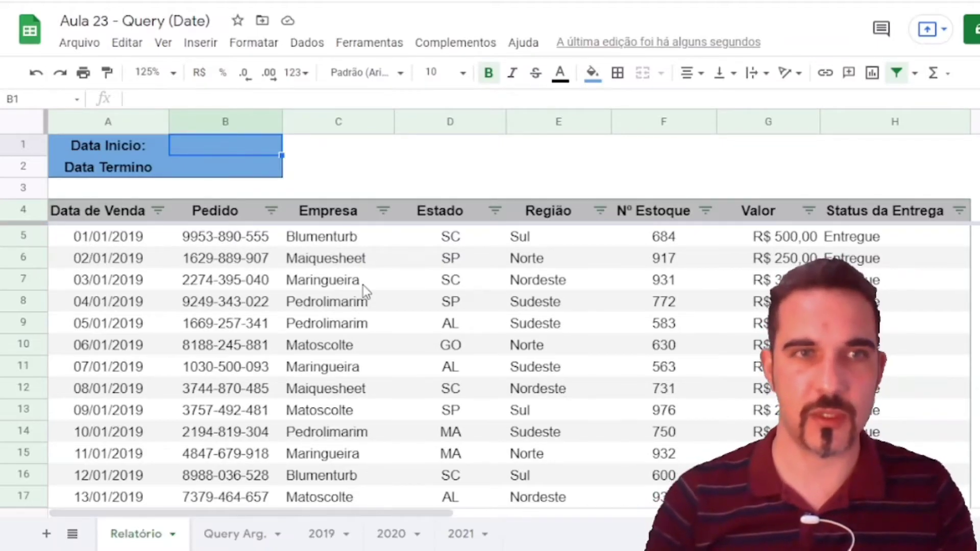
pyautogui.write('03/01/2019')
pyautogui.press('Return')
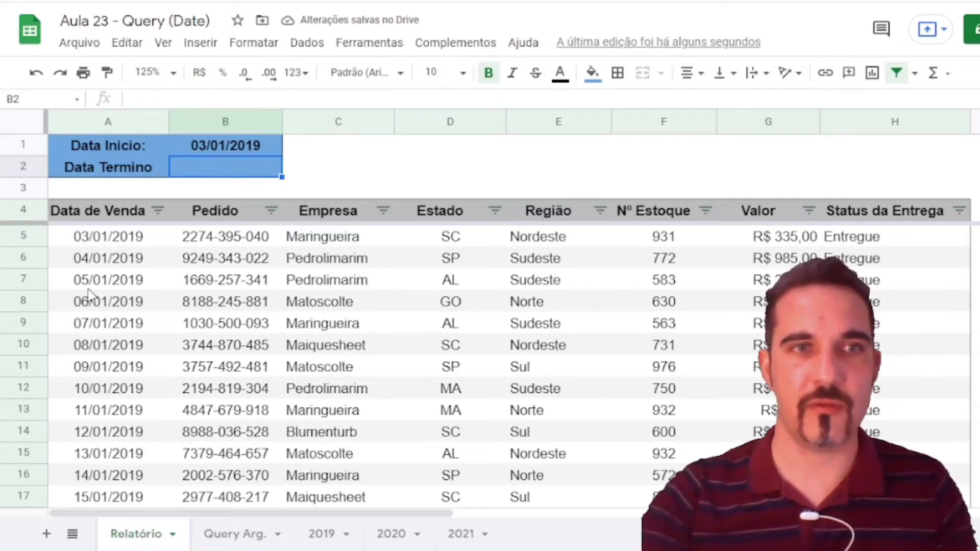
pyautogui.click(26, 237)
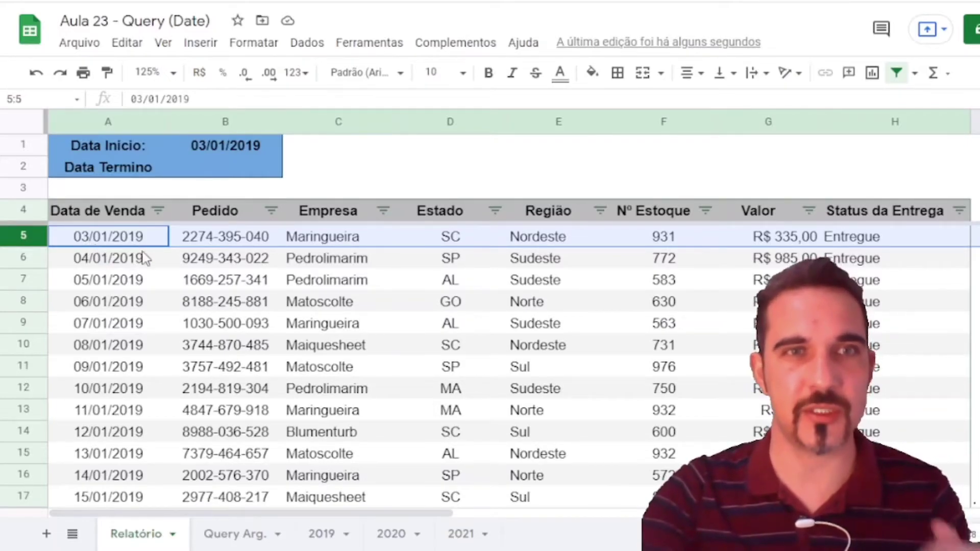
# - Change the Col1 date condition in the A4 QUERY formula to use the equals operator, and apply it
pyautogui.doubleClick(153, 217)
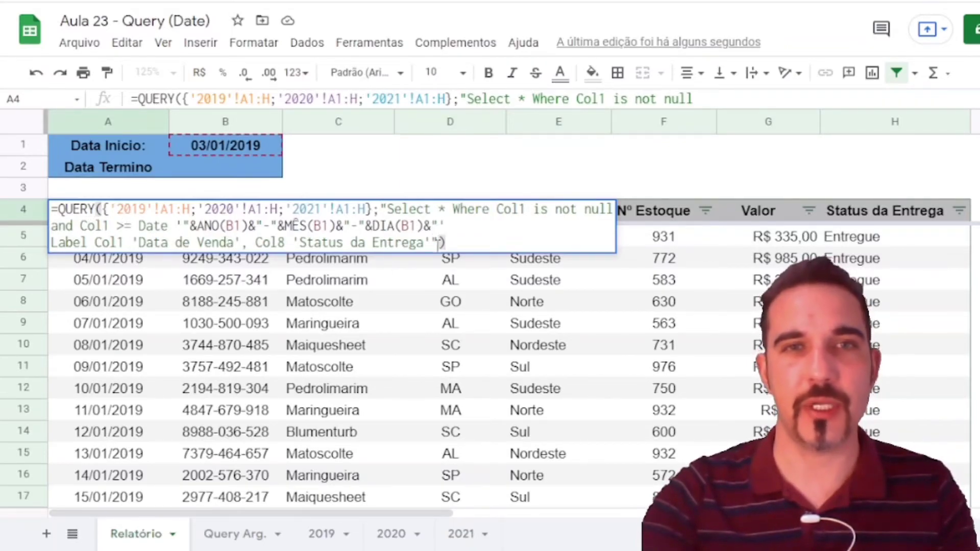
pyautogui.moveTo(80, 228); pyautogui.dragTo(109, 227)
pyautogui.click(125, 225)
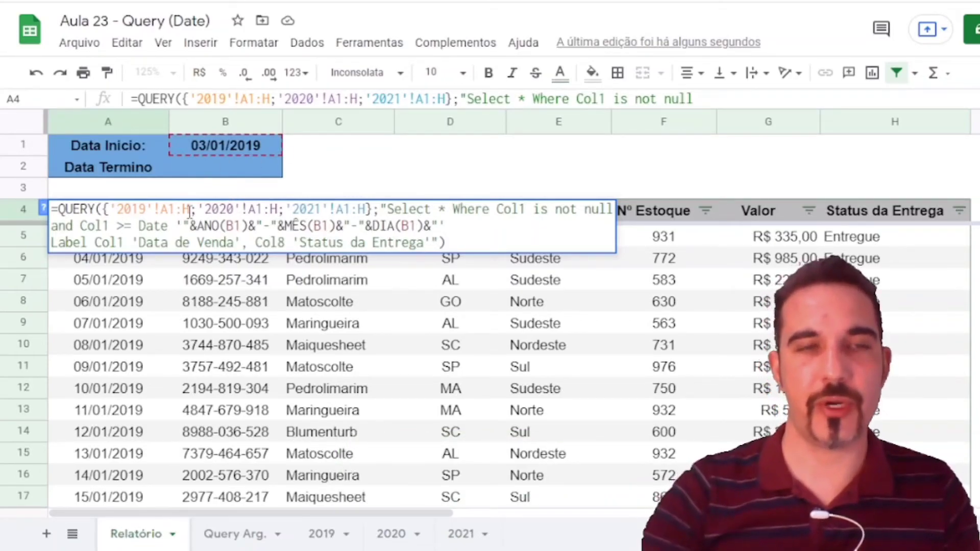
pyautogui.press('Return')
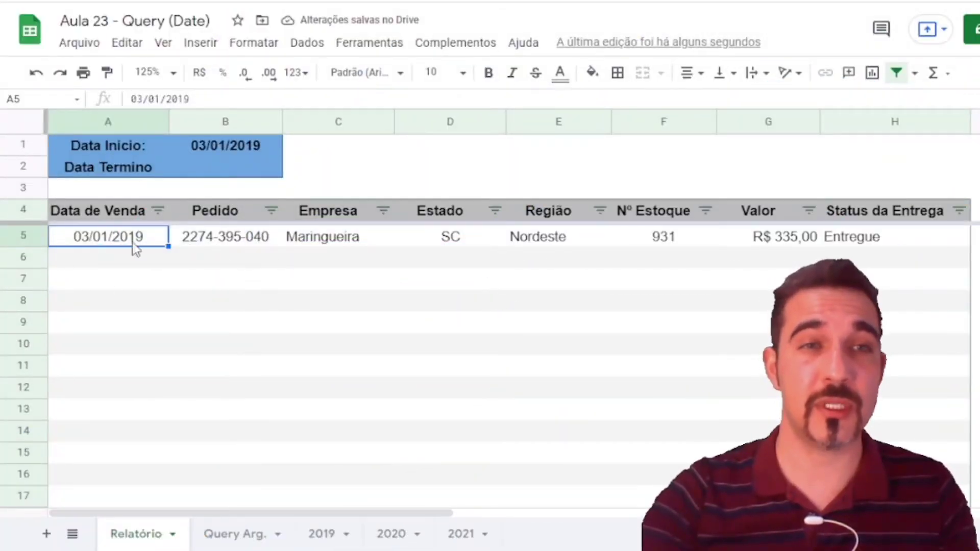
# - Test the equality filter by picking 09/01/2019 and 02/01/2019 in turn as the start date in B1
pyautogui.doubleClick(210, 145)
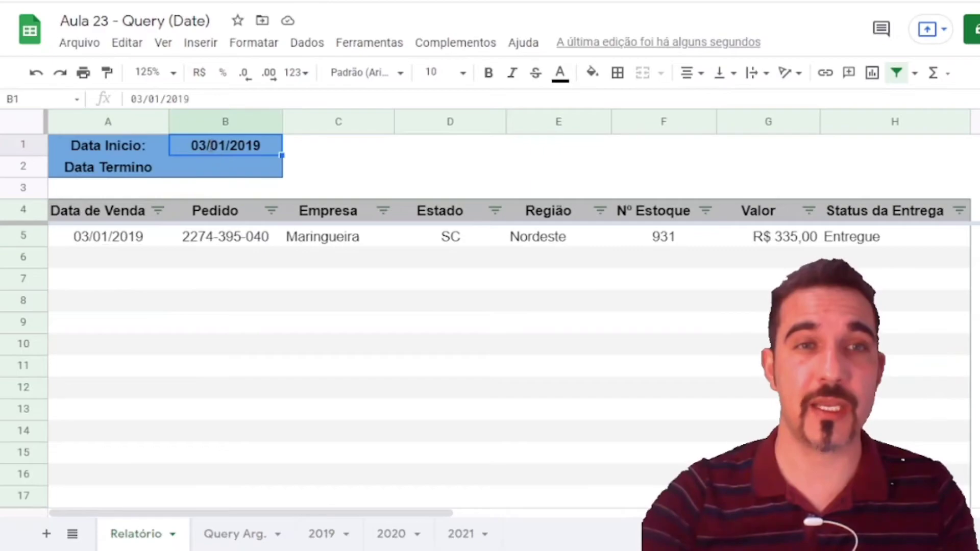
pyautogui.click(225, 232)
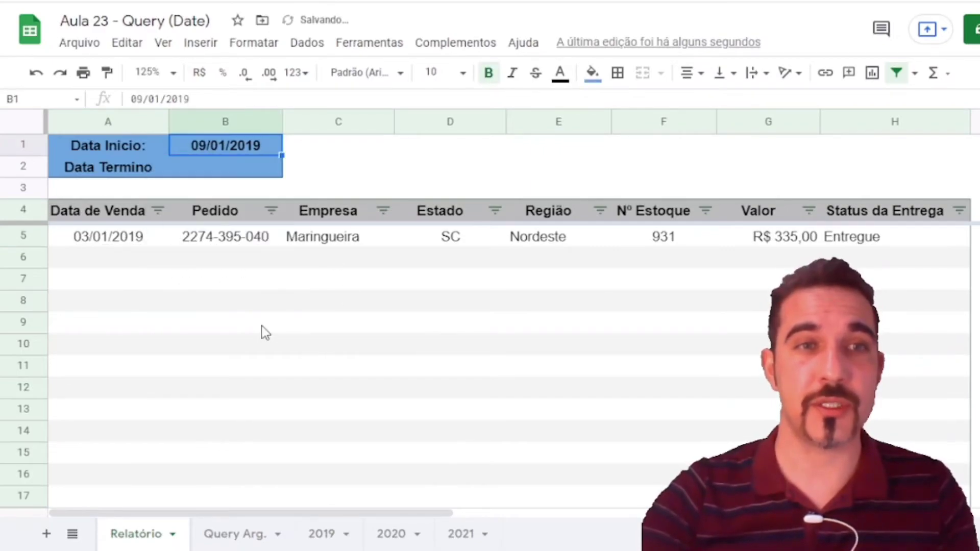
pyautogui.doubleClick(223, 145)
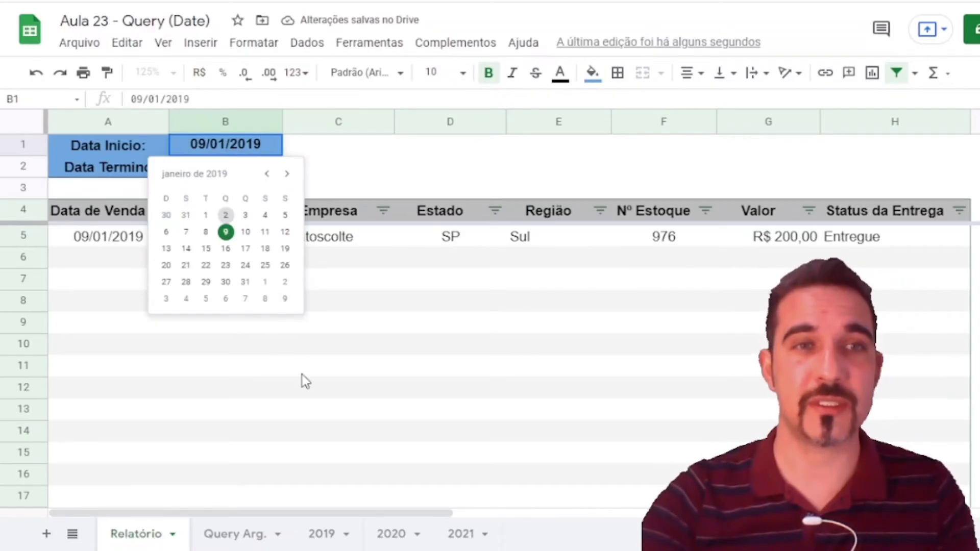
pyautogui.click(225, 215)
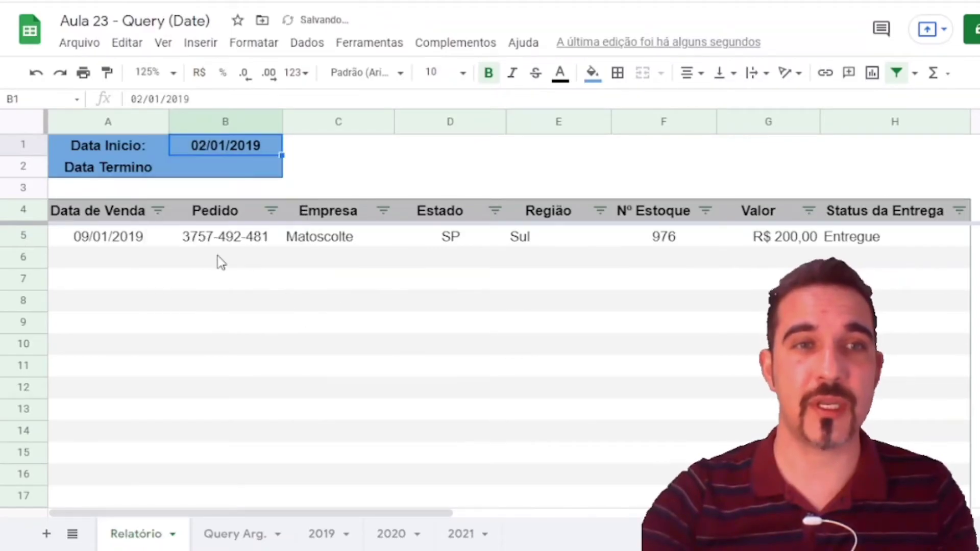
# - Restore the >= operator in the Col1 date condition of the A4 QUERY formula and apply it
pyautogui.click(102, 217)
pyautogui.press('Return')
pyautogui.click(117, 226)
pyautogui.write('>')
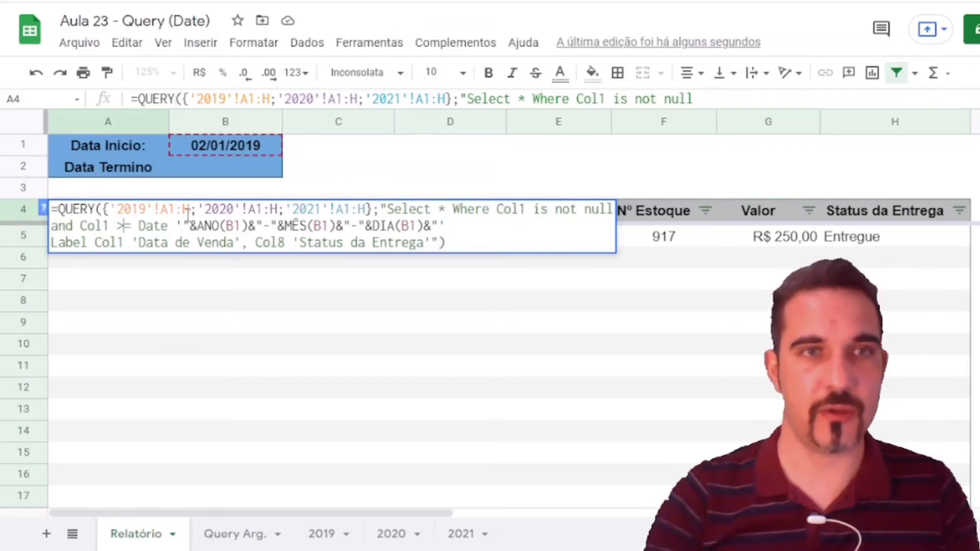
pyautogui.press('Return')
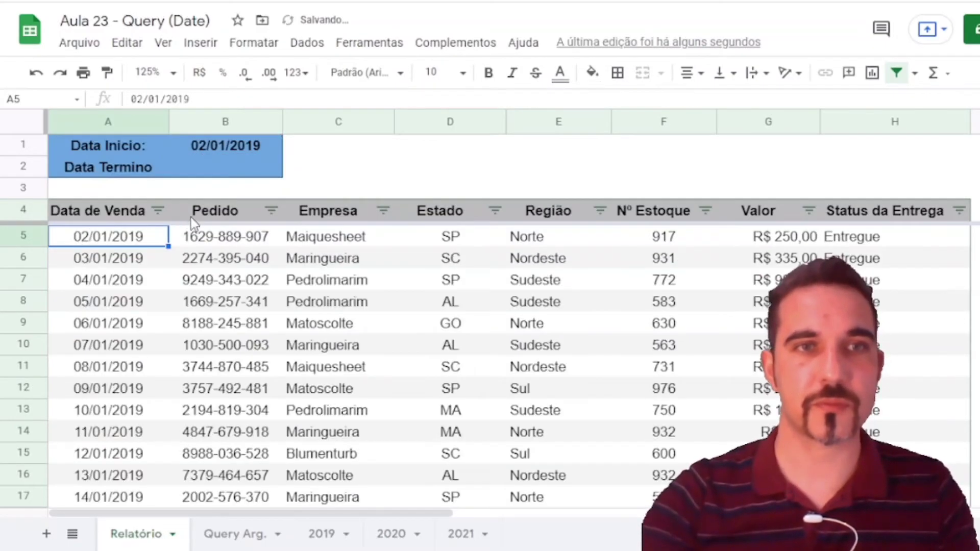
# - Set the start date in cell B1 to 16/01/2019 using the date picker
pyautogui.click(221, 145)
pyautogui.doubleClick(222, 145)
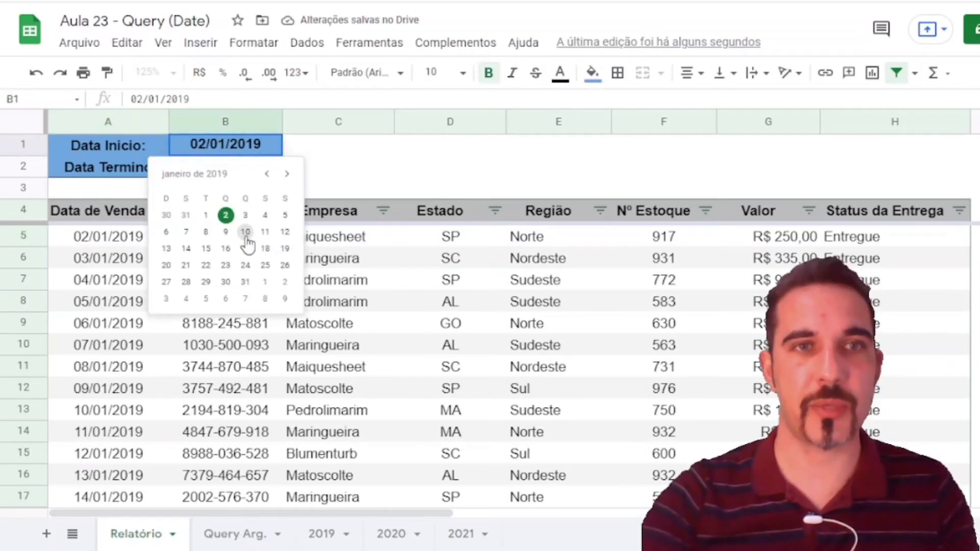
pyautogui.click(225, 251)
pyautogui.click(102, 217)
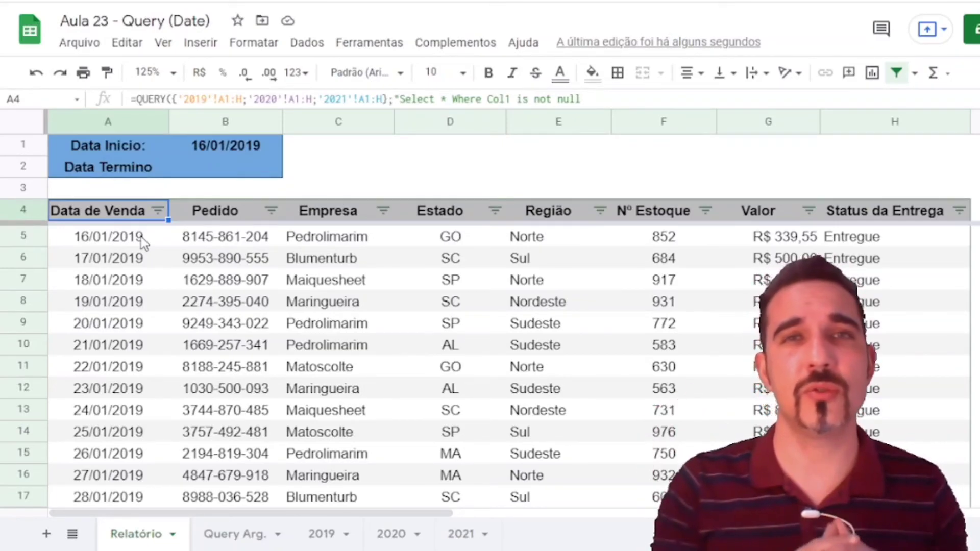
pyautogui.click(202, 148)
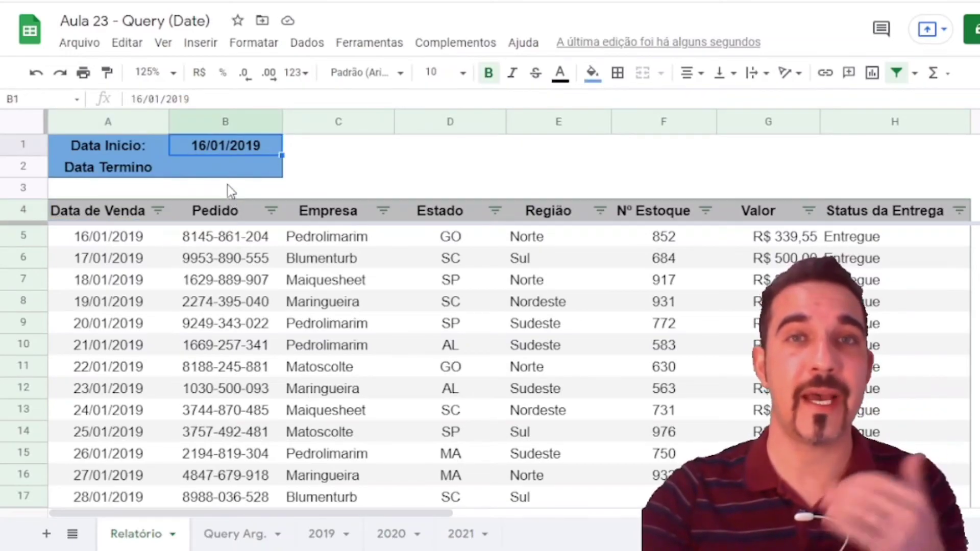